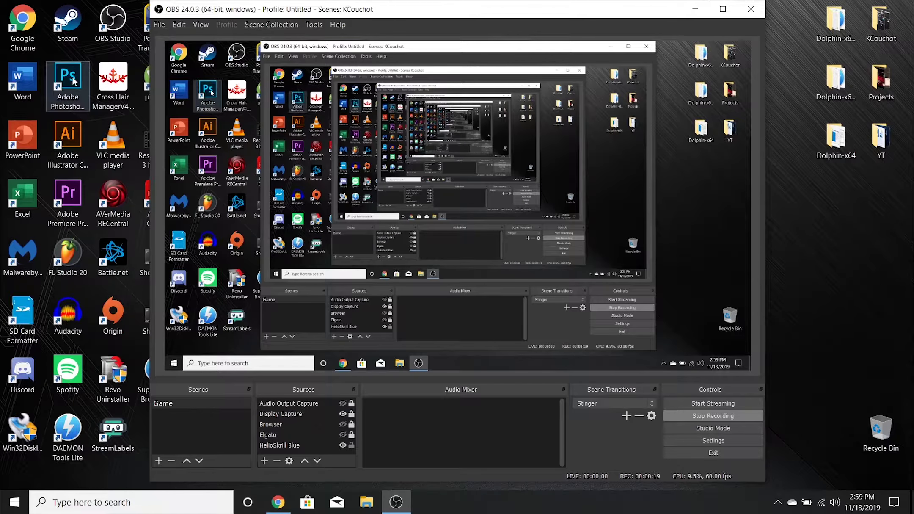
Select the Adobe Photoshop CC 2019 shortcut on the desktop.
click(73, 80)
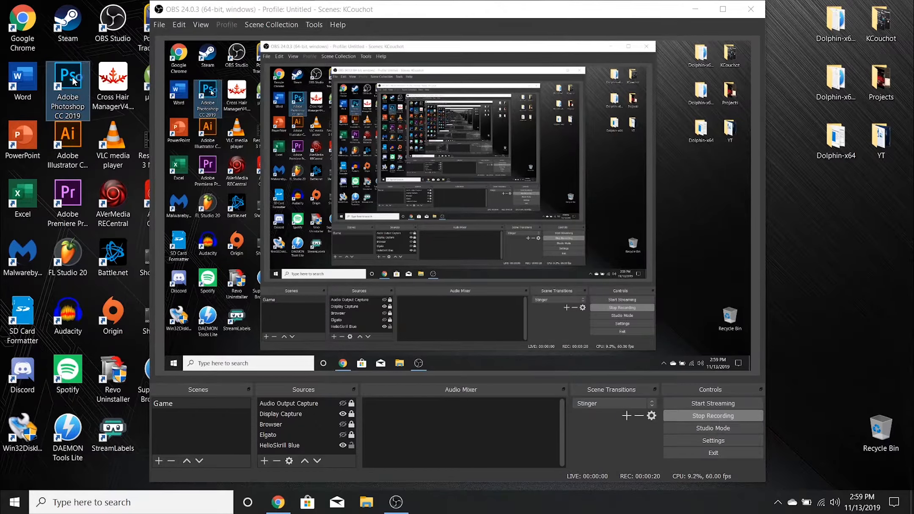
Launch Photoshop and create a new 112 by 112 pixel white document.
double_click(73, 80)
text(112)
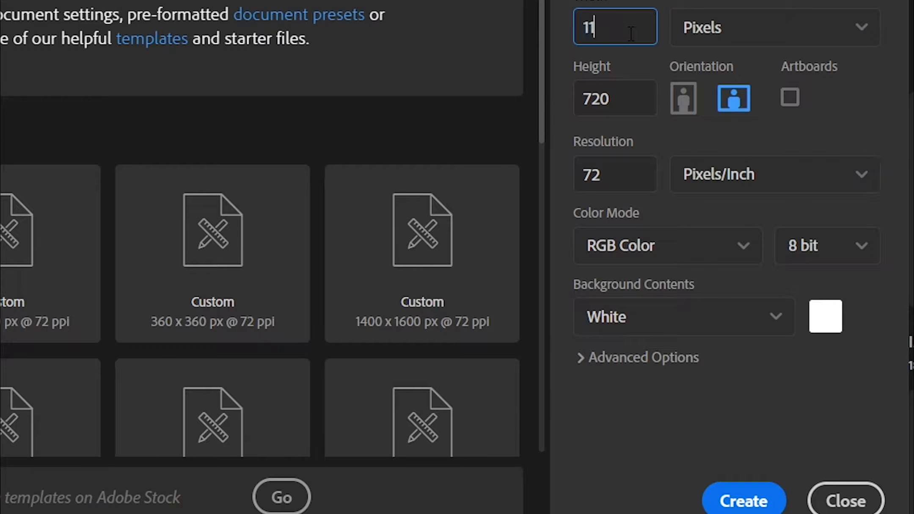
click(684, 98)
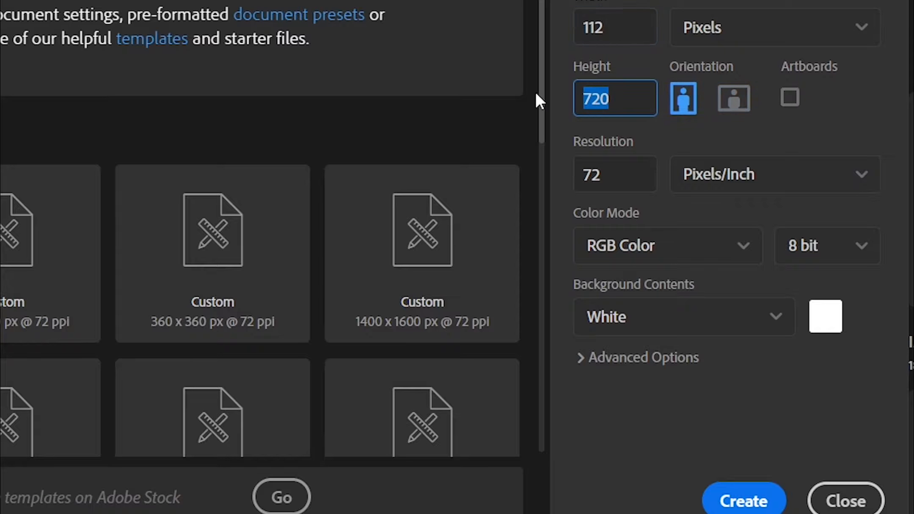
text(112)
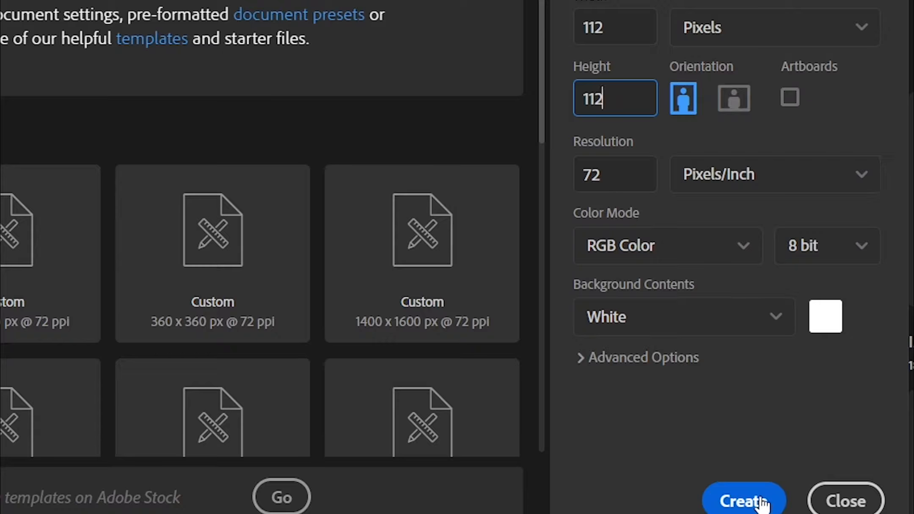
click(745, 500)
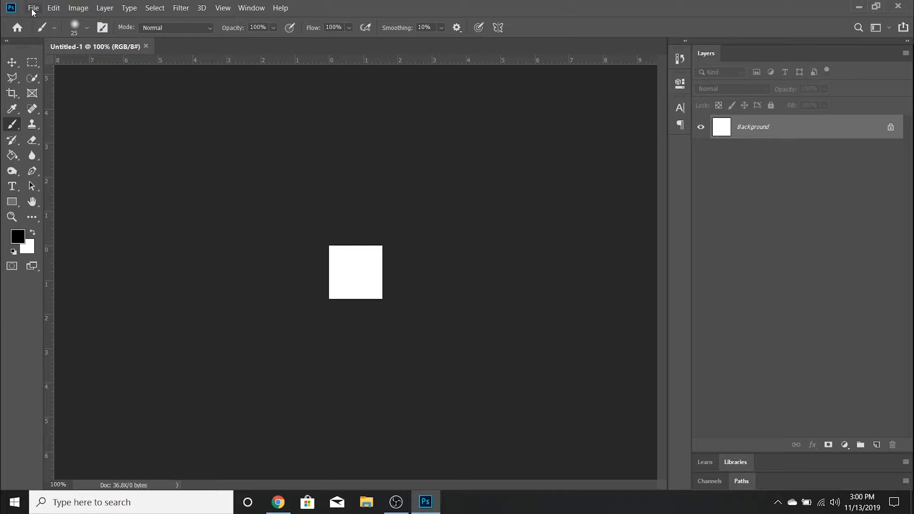
Create a second new document sized 56 by 56 pixels.
click(33, 8)
click(33, 24)
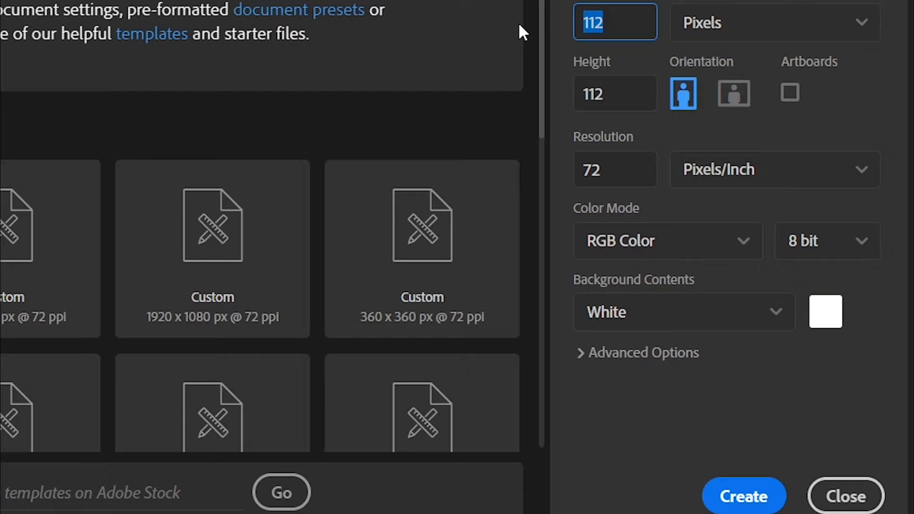
text(56)
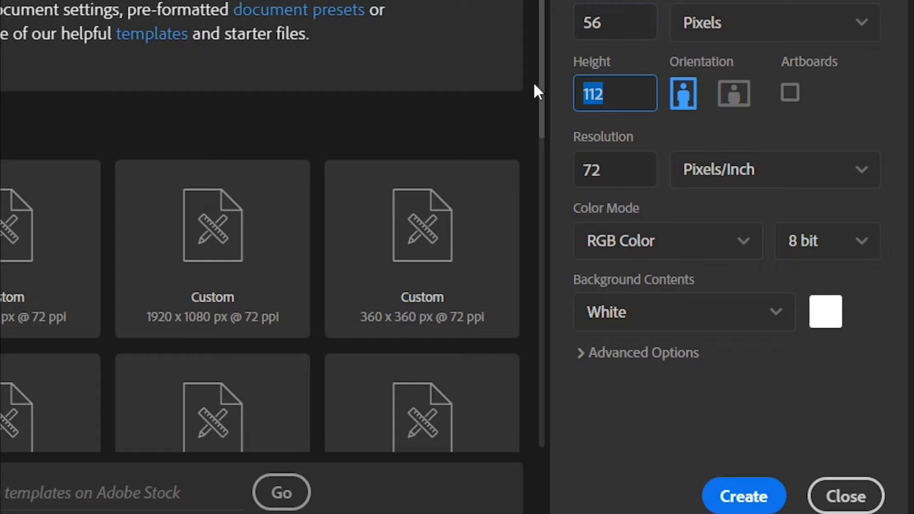
text(56)
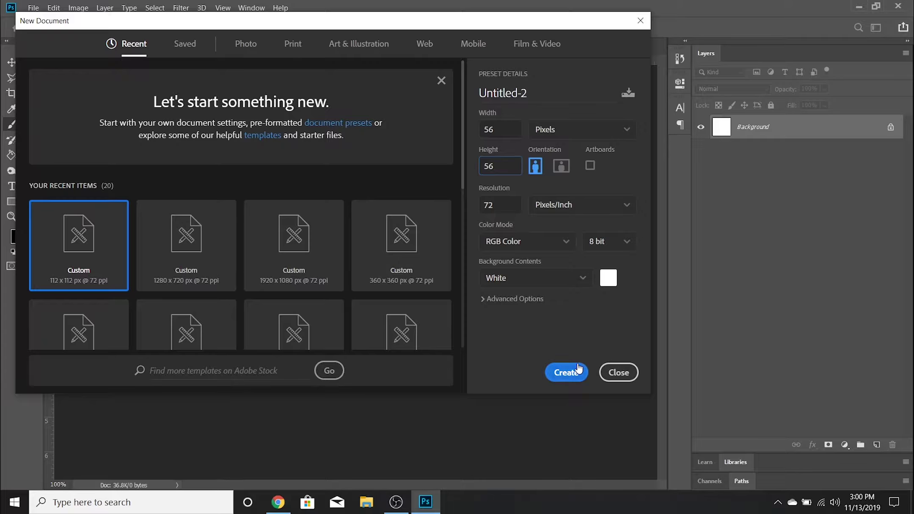
click(769, 489)
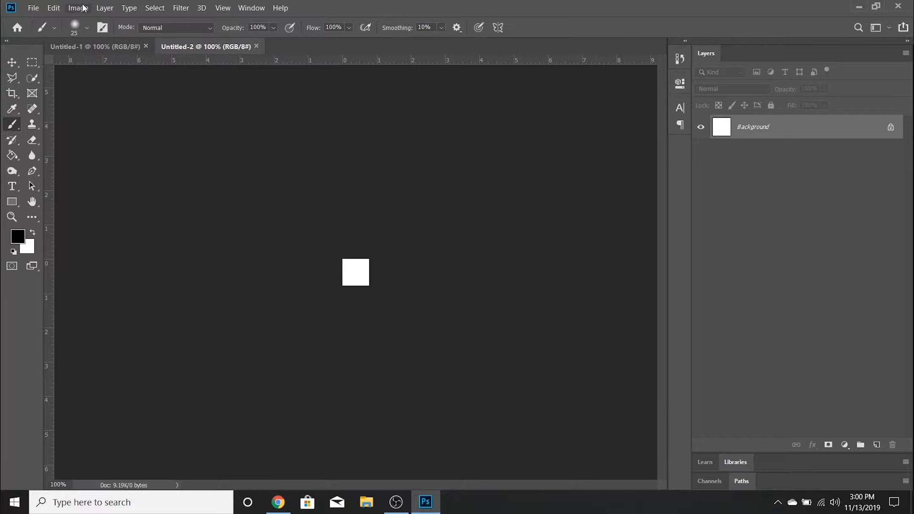
Create a third new document sized 28 by 28 pixels.
click(32, 8)
click(43, 16)
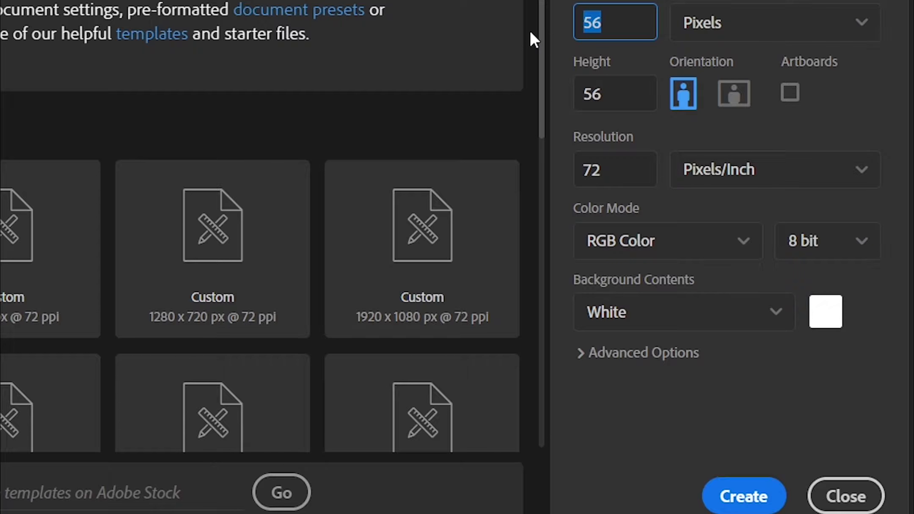
text(28)
key(Tab)
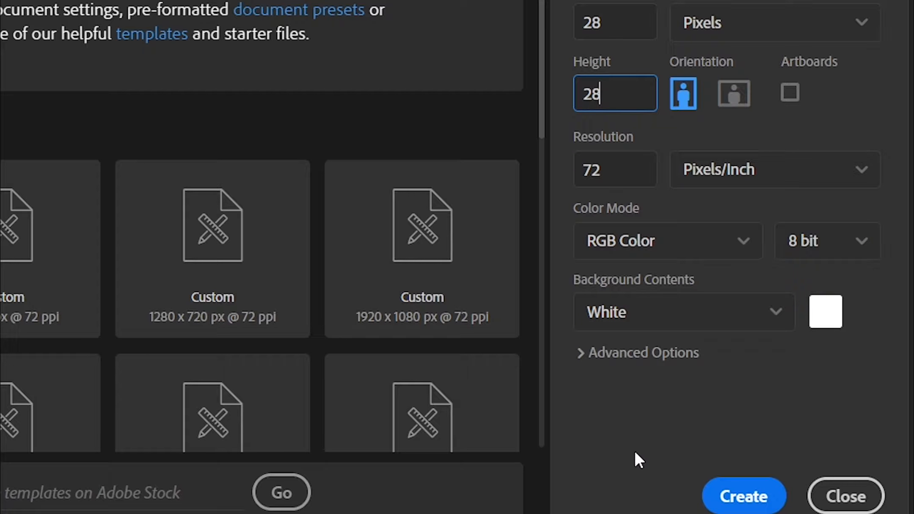
click(743, 496)
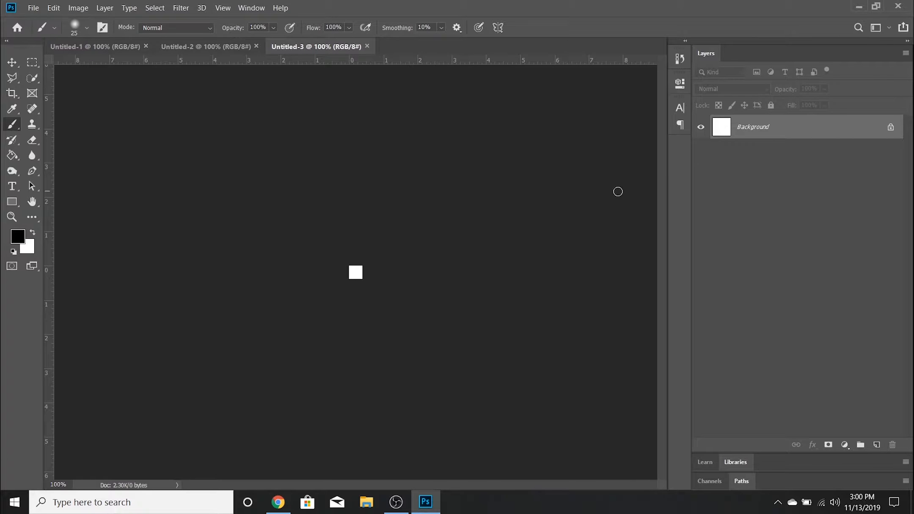
Open the Emote Large, Emote Mid and Emote Small files together from the Open dialog.
click(68, 47)
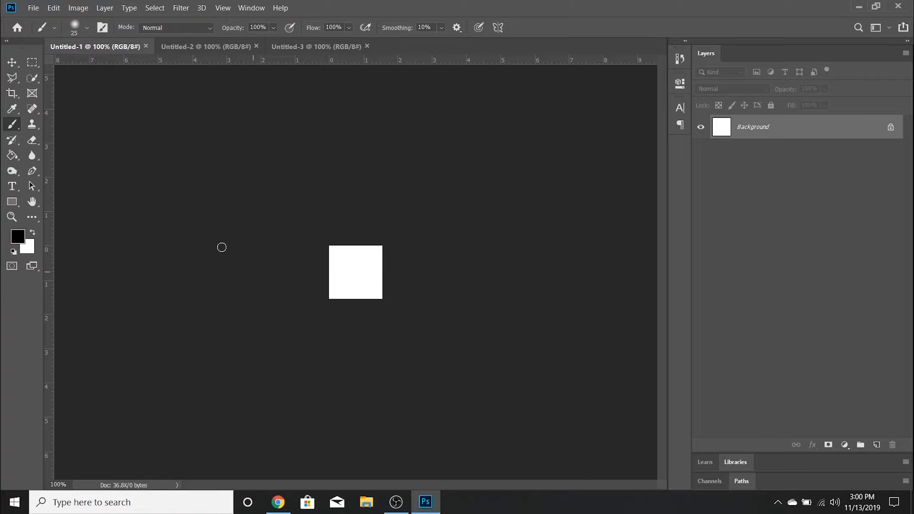
click(33, 8)
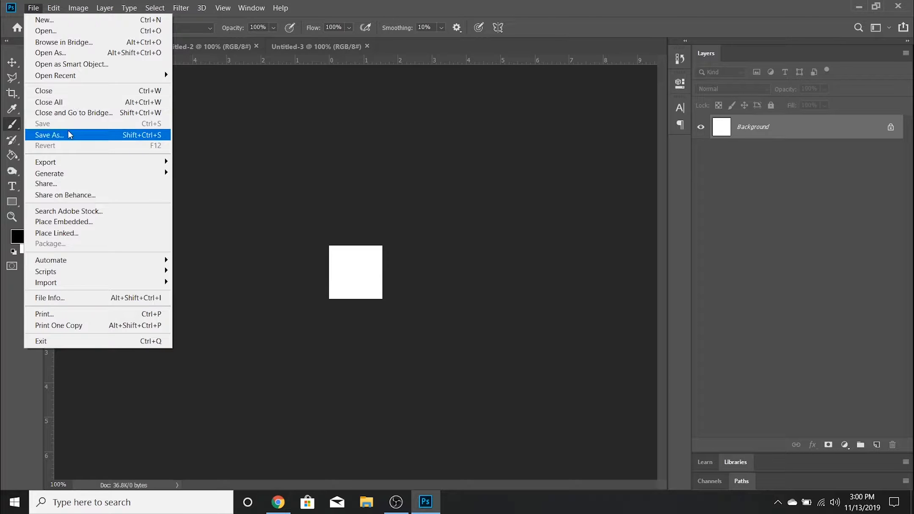
click(70, 135)
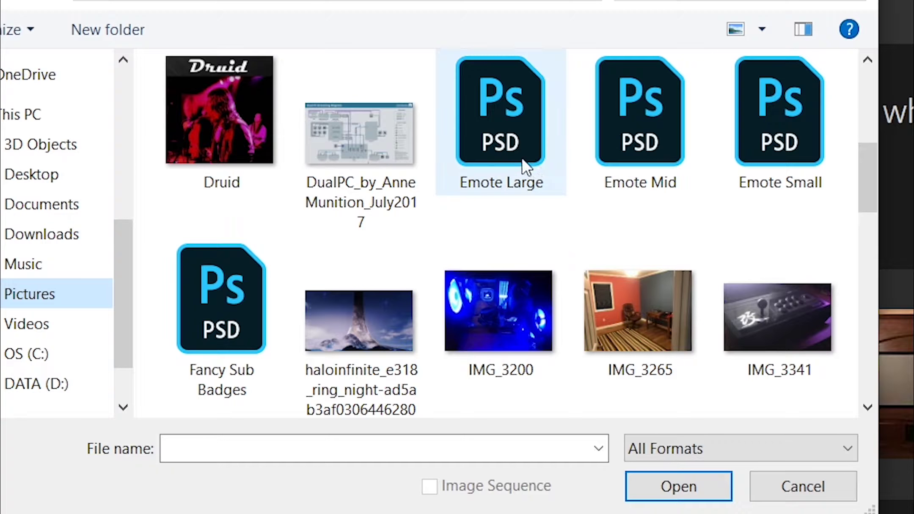
click(525, 164)
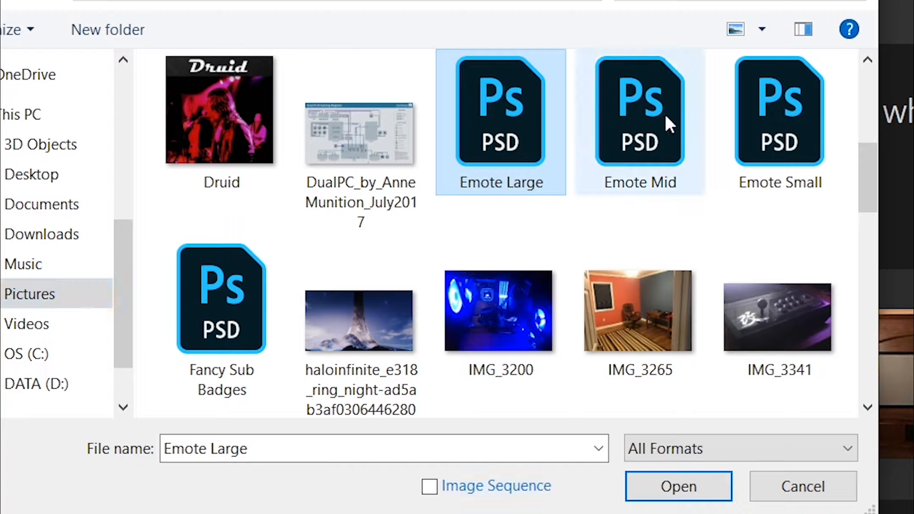
shift+click(761, 142)
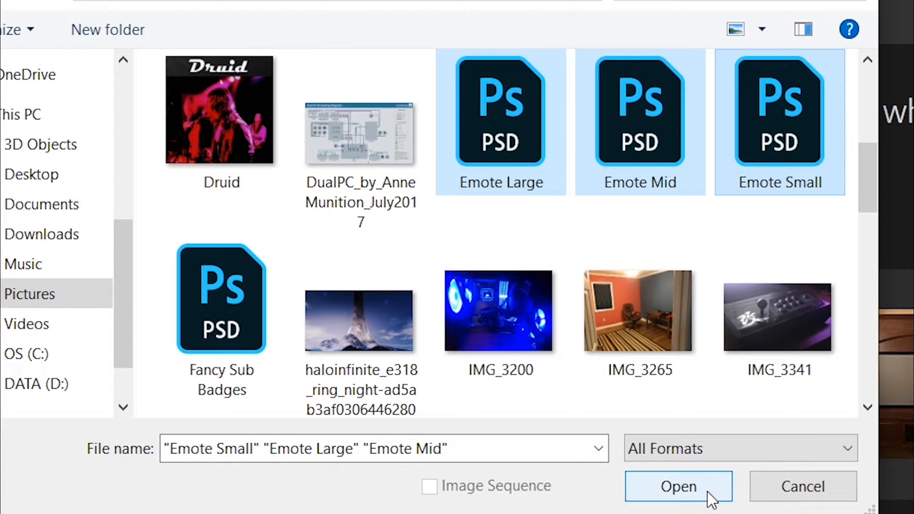
click(679, 486)
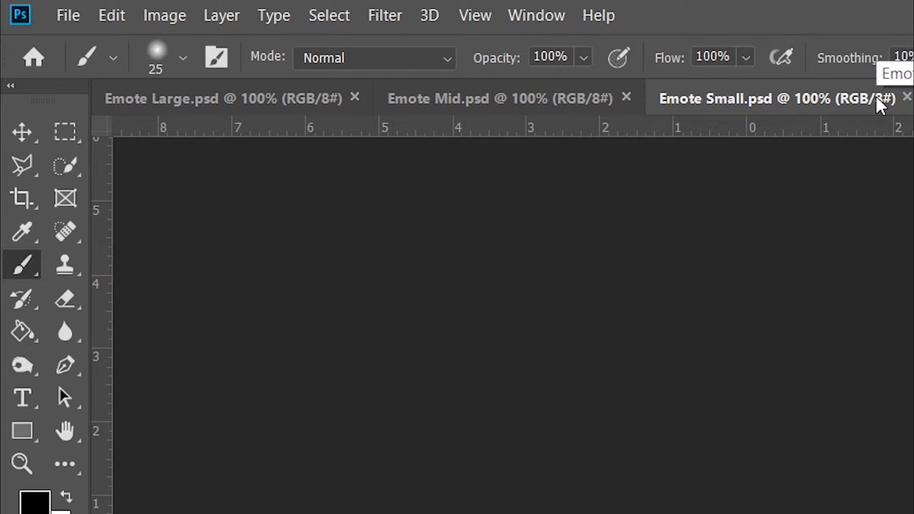
Copy the close-up Mario head image from the Chrome search results.
click(222, 98)
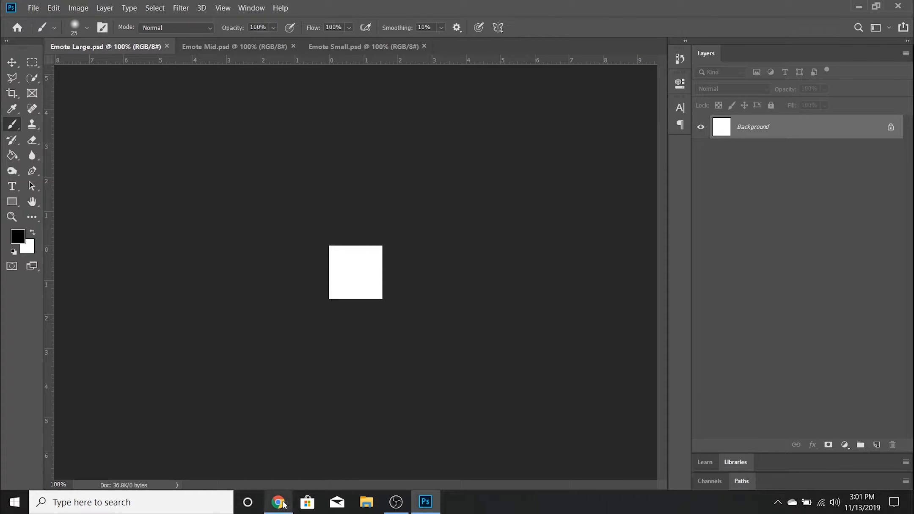
click(278, 501)
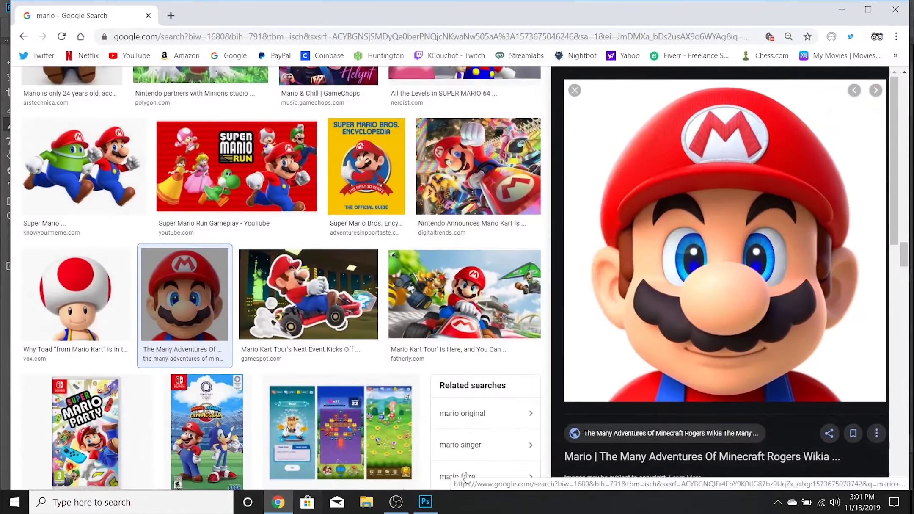
right_click(833, 185)
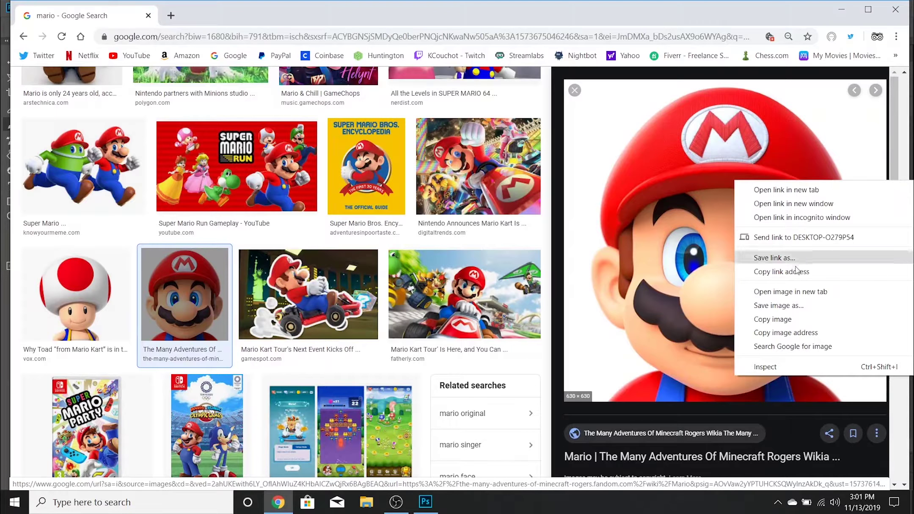
click(790, 323)
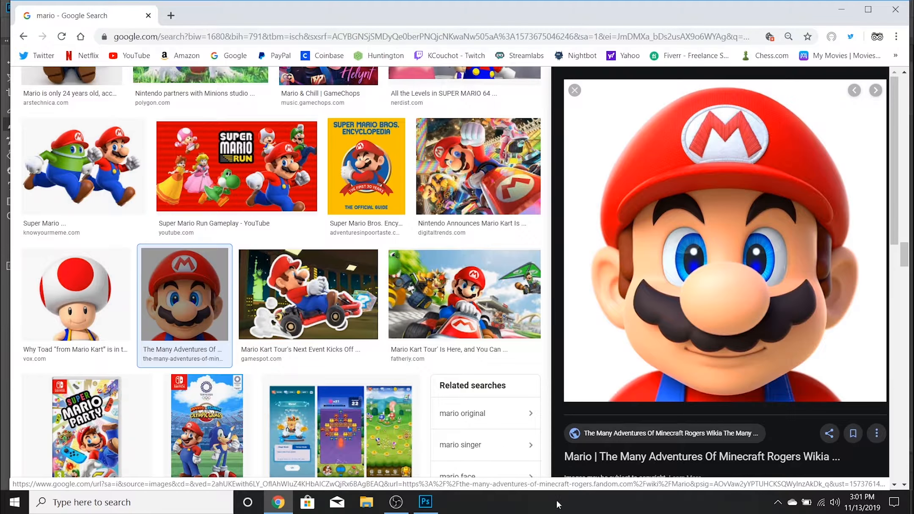
Return to Photoshop and start a new document sized from the clipboard image.
click(426, 501)
click(33, 8)
click(173, 81)
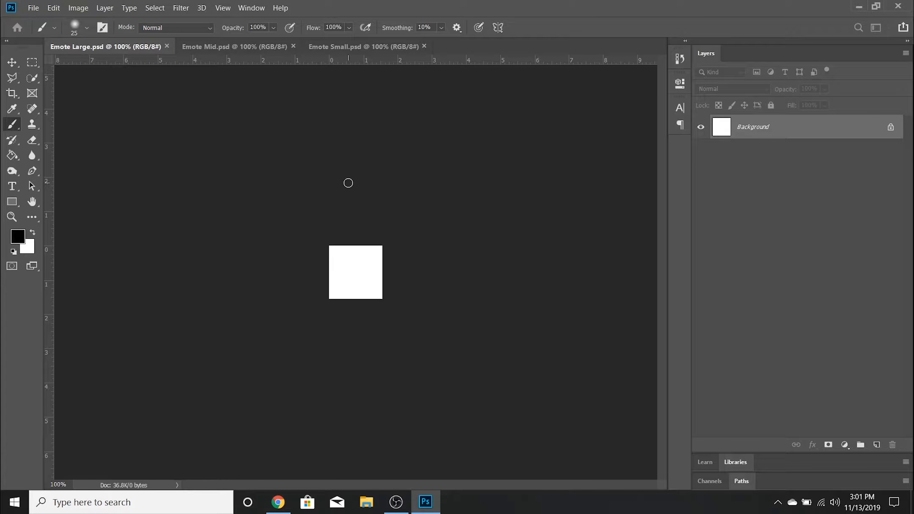
key(ctrl+n)
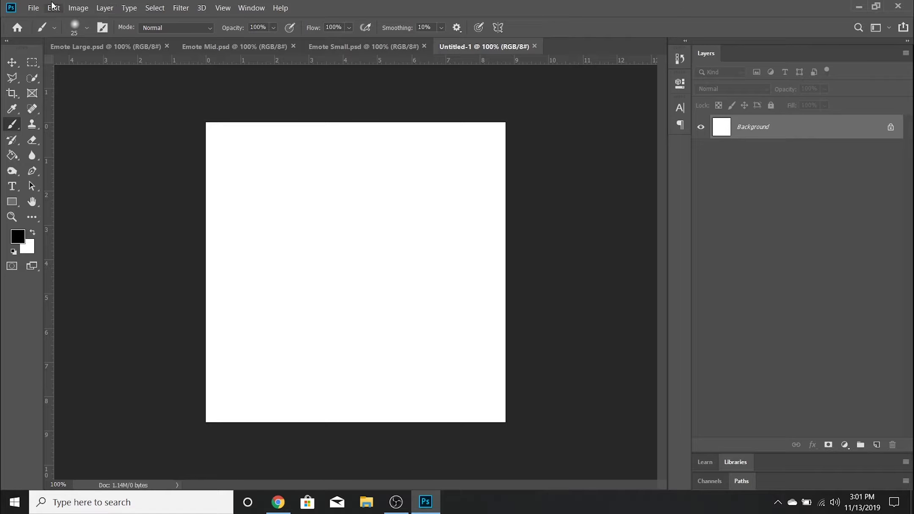
Paste the Mario image into the clipboard-sized document and pick the Quick Selection tool.
click(54, 7)
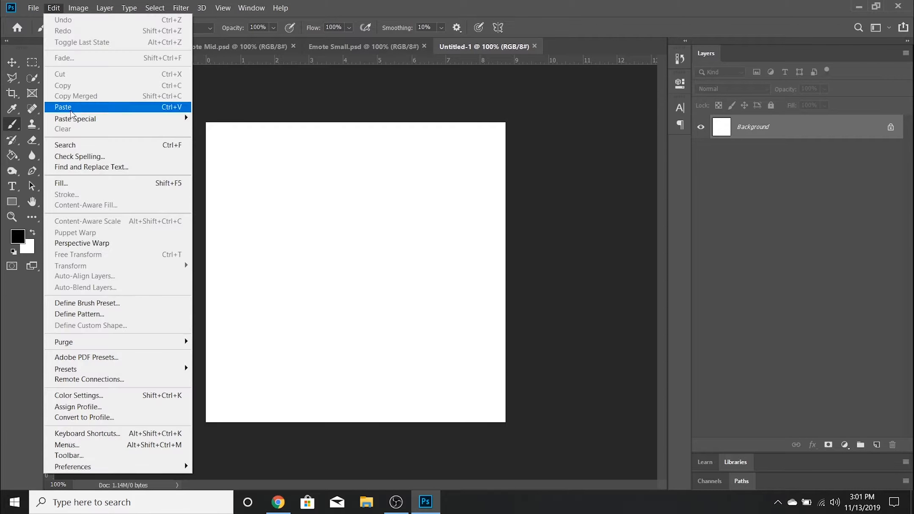
click(69, 108)
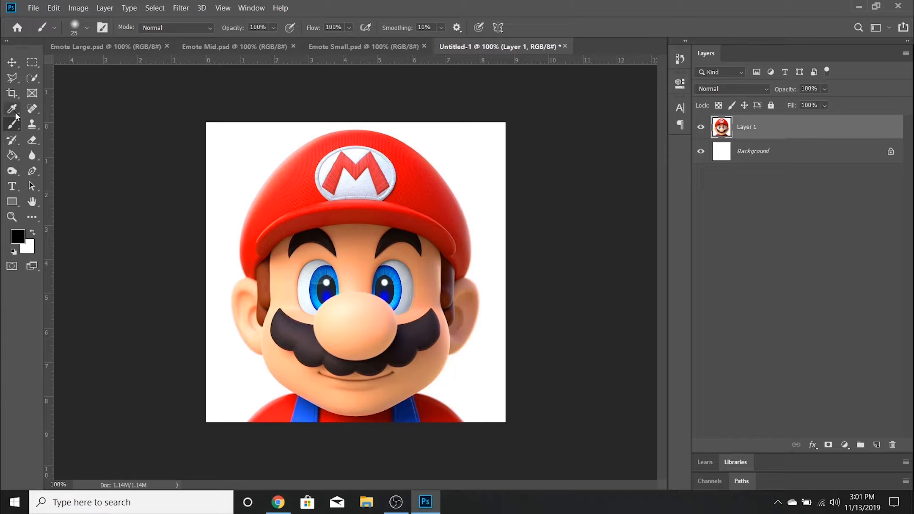
click(33, 78)
click(32, 80)
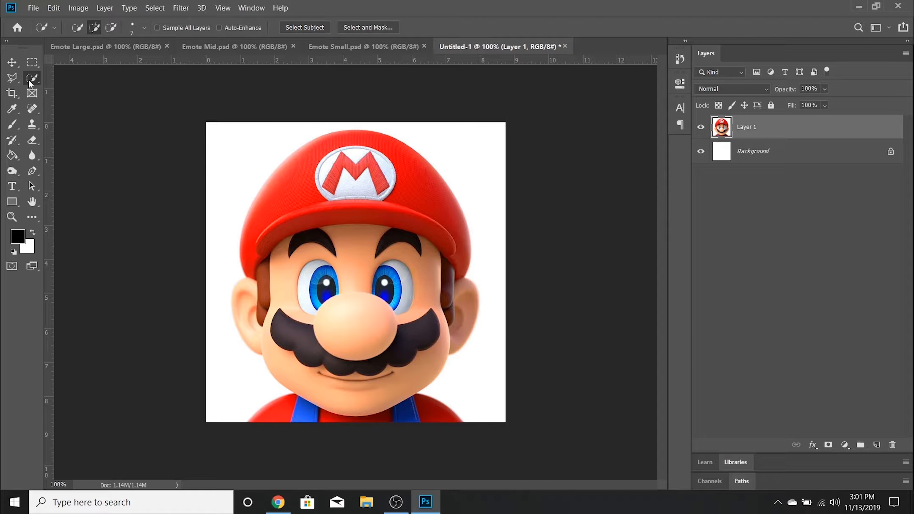
Select the white background areas around Mario's head.
click(228, 155)
mouse_move(378, 126)
mouse_down()
mouse_move(499, 284)
mouse_move(498, 358)
mouse_up()
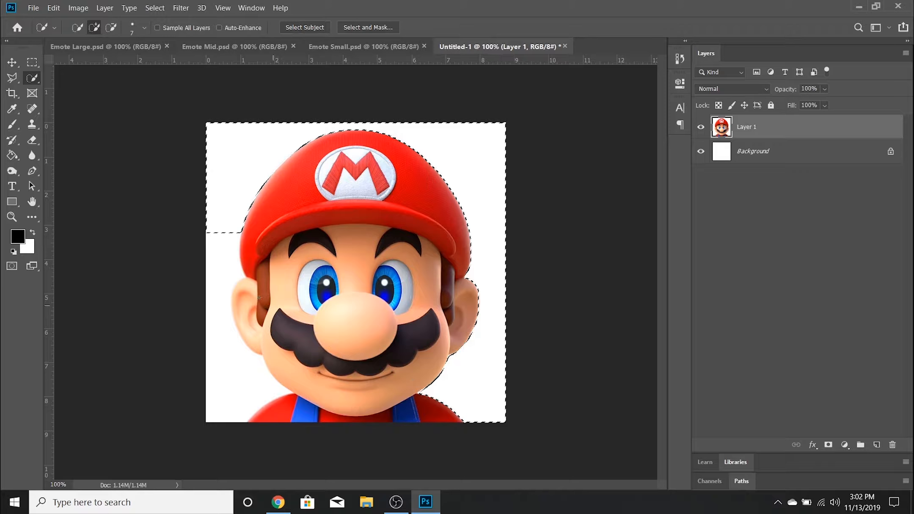
drag(235, 256, 222, 400)
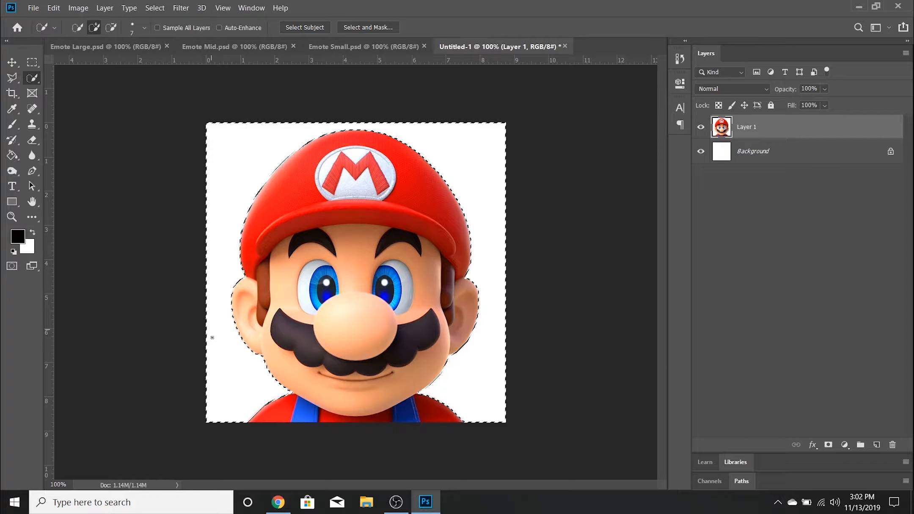
Hide the Background layer, delete the selected white pixels and deselect.
click(701, 150)
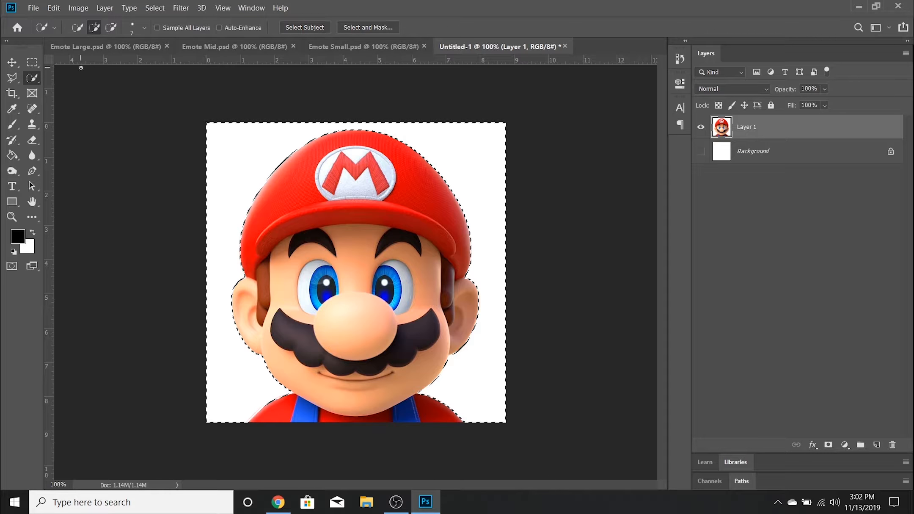
key(Delete)
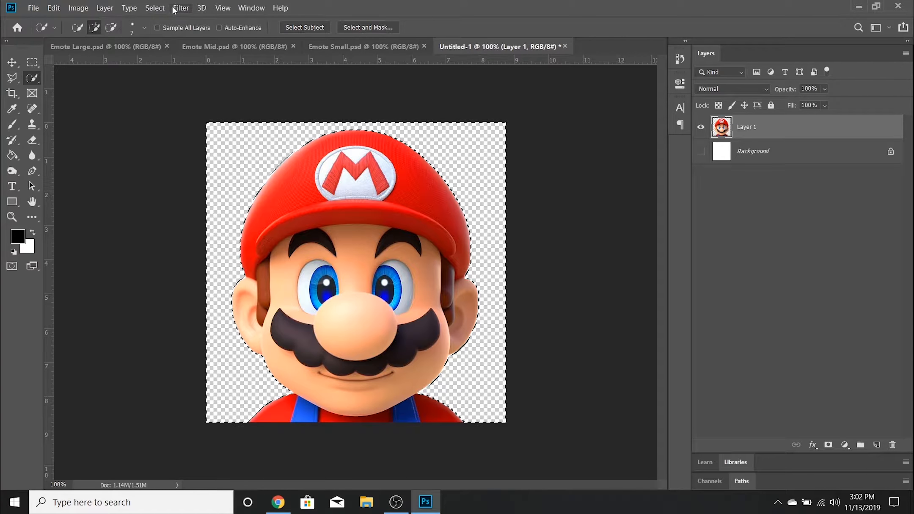
click(154, 7)
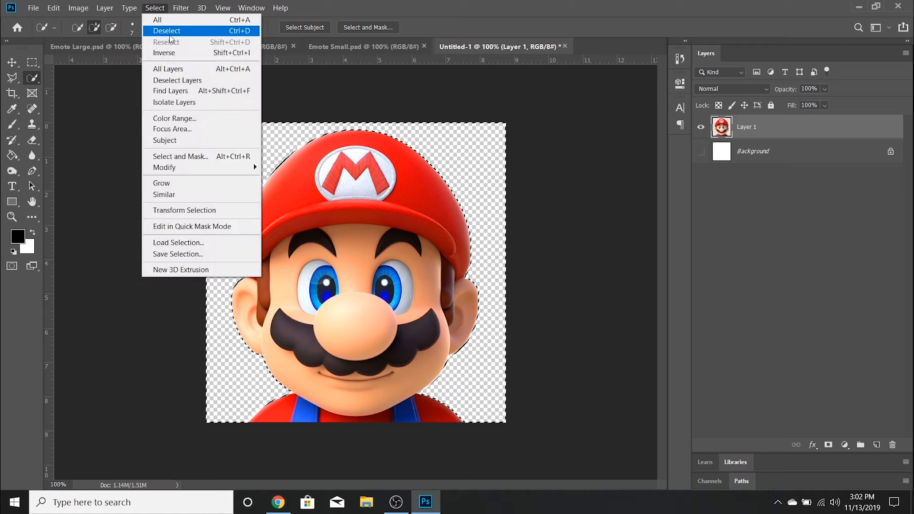
click(164, 31)
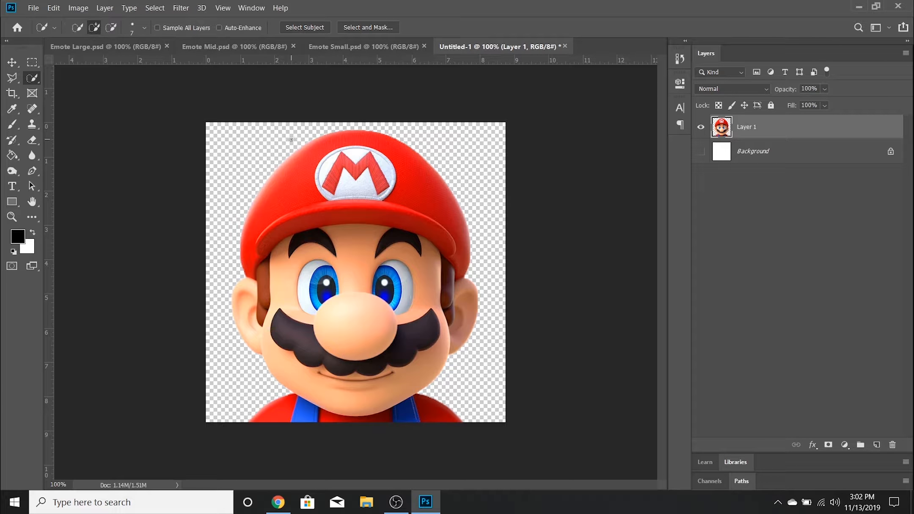
Scale the Mario layer down to about a fifth and move it onto Emote Large's white square.
click(94, 46)
key(ctrl+t)
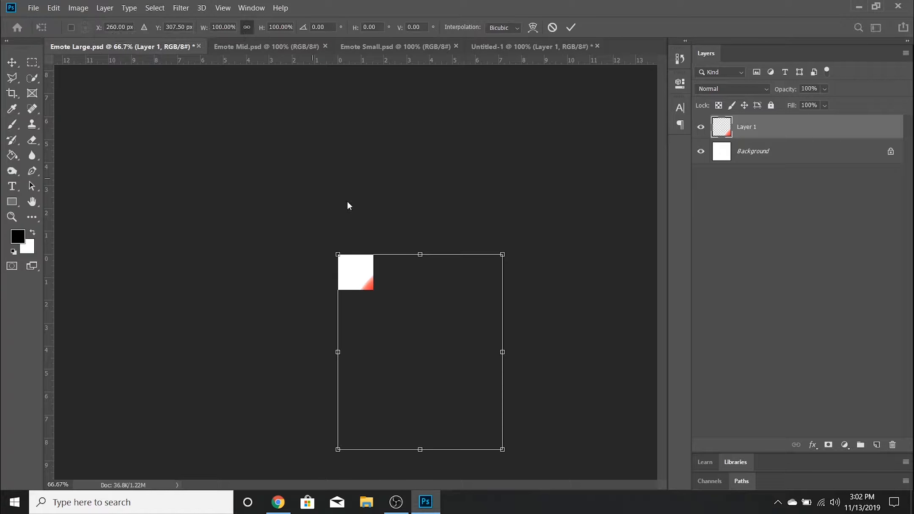
drag(503, 452, 441, 369)
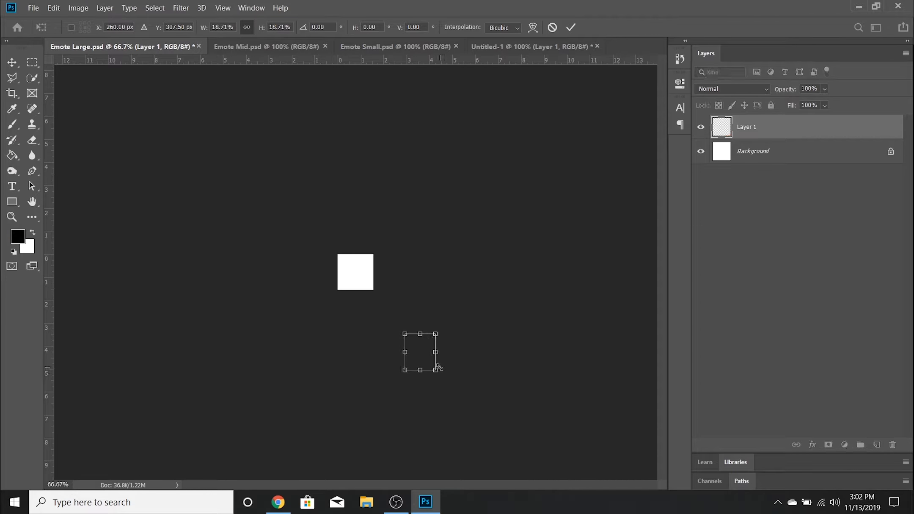
drag(421, 350, 363, 284)
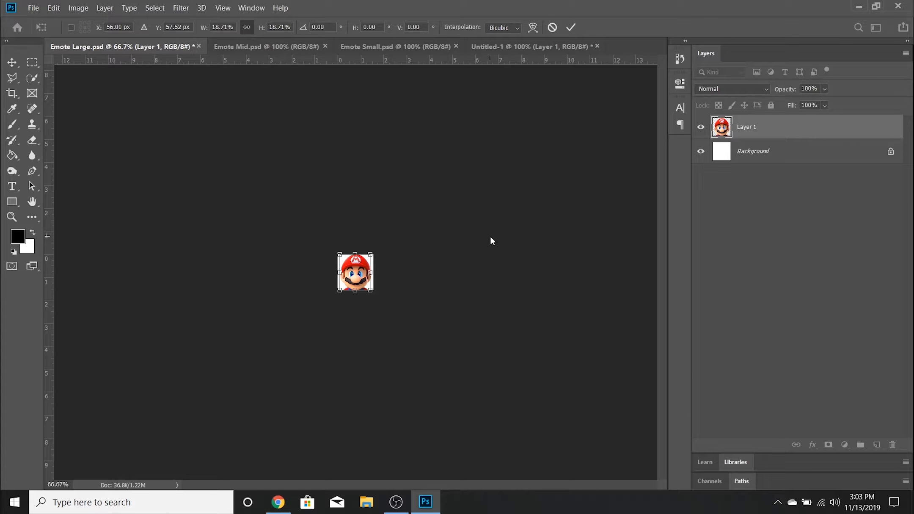
Nudge the shrunken Mario into position with arrow keys and commit the transform.
key(Right)
key(Right)
key(Right)
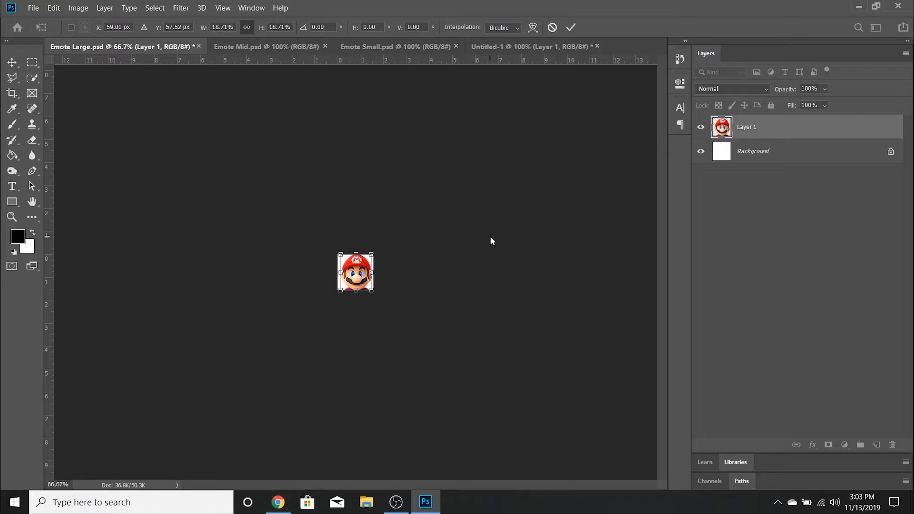
key(Down)
key(Down)
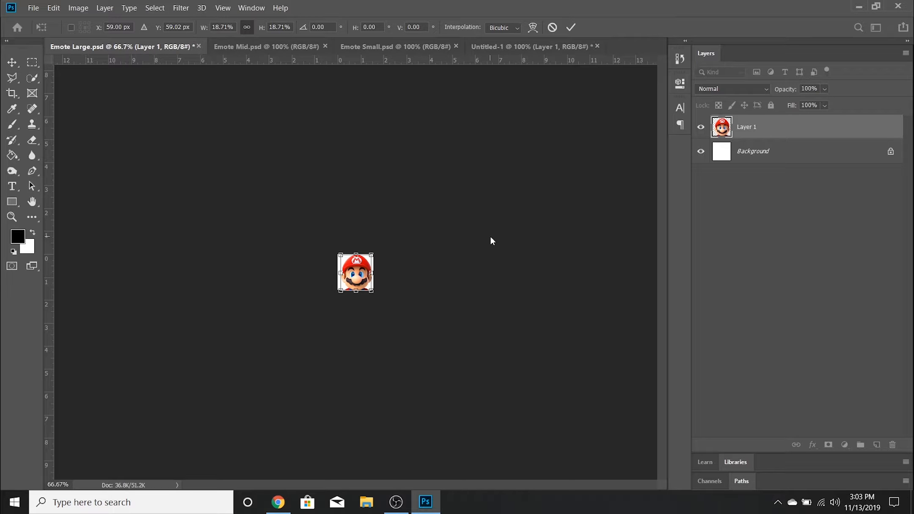
key(Left)
key(Return)
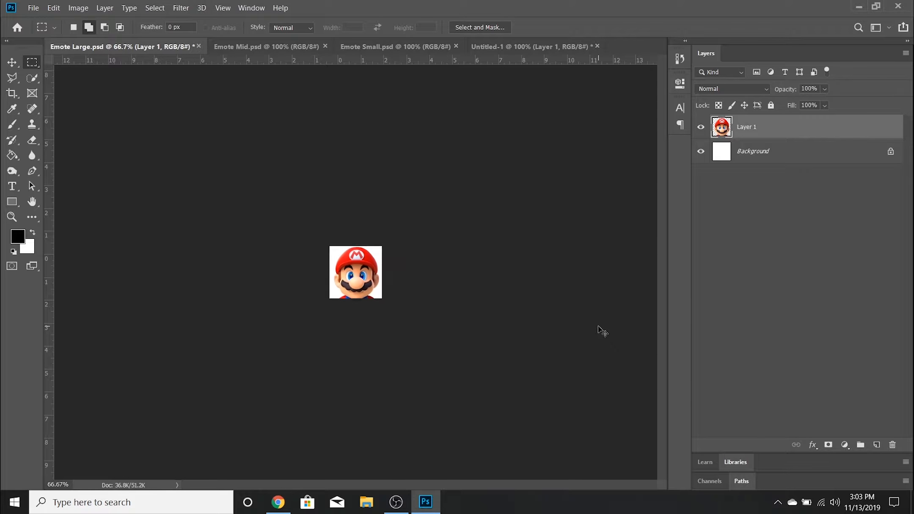
Zoom in on Emote Large and hide its white Background layer.
key(ctrl+plus)
key(ctrl+plus)
key(ctrl+plus)
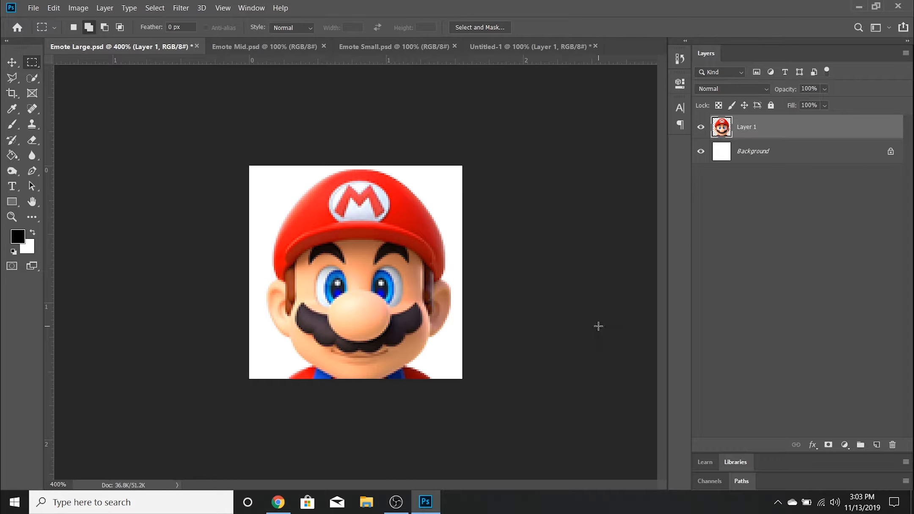
click(12, 62)
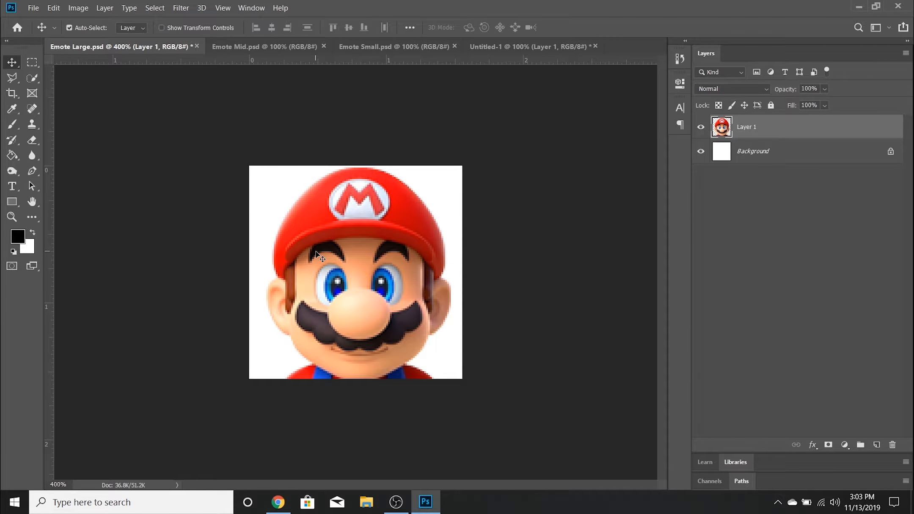
click(32, 63)
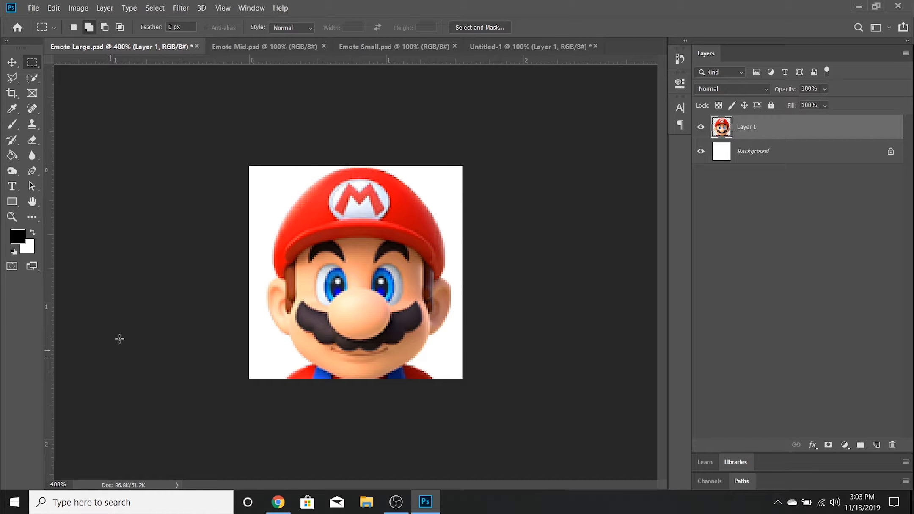
click(701, 152)
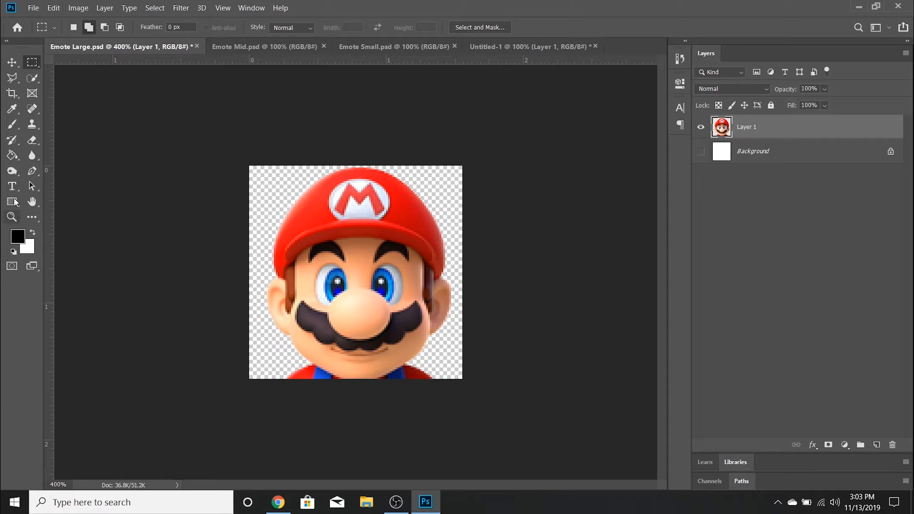
Paint a dark brush dab into each of the canvas's four corners.
click(12, 124)
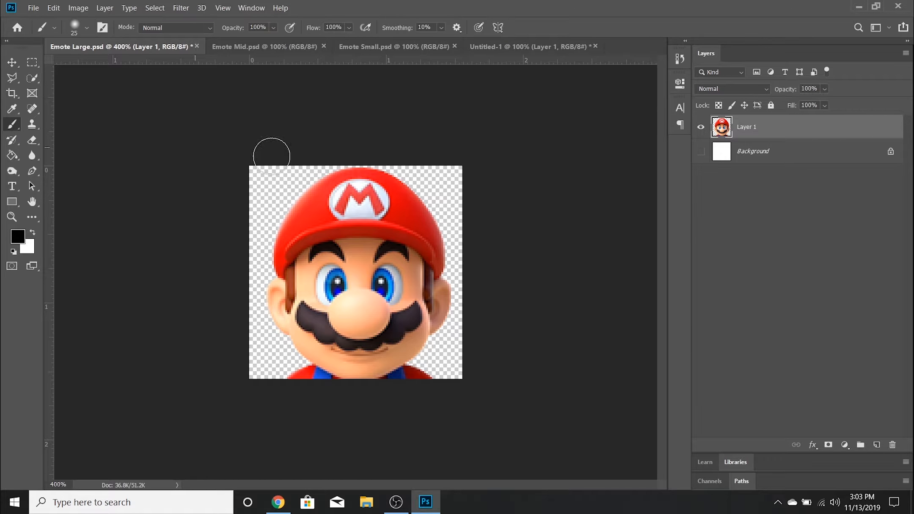
click(250, 164)
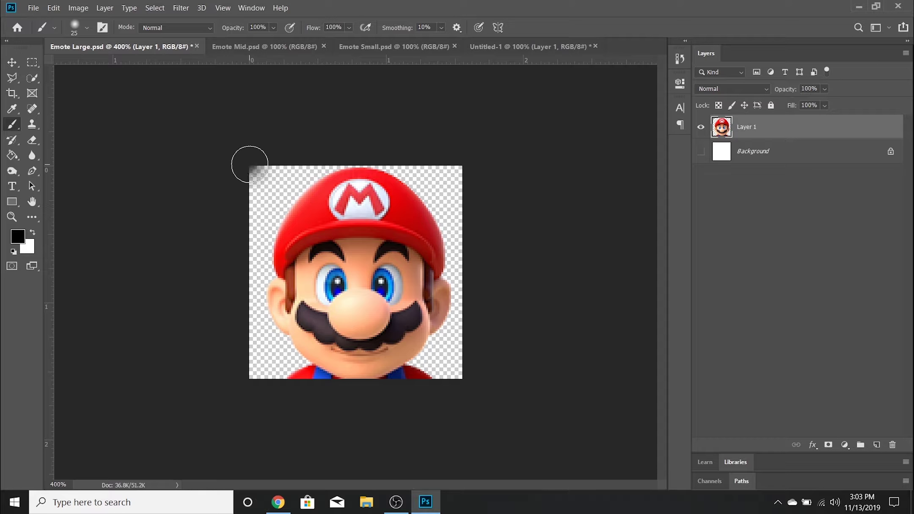
click(463, 166)
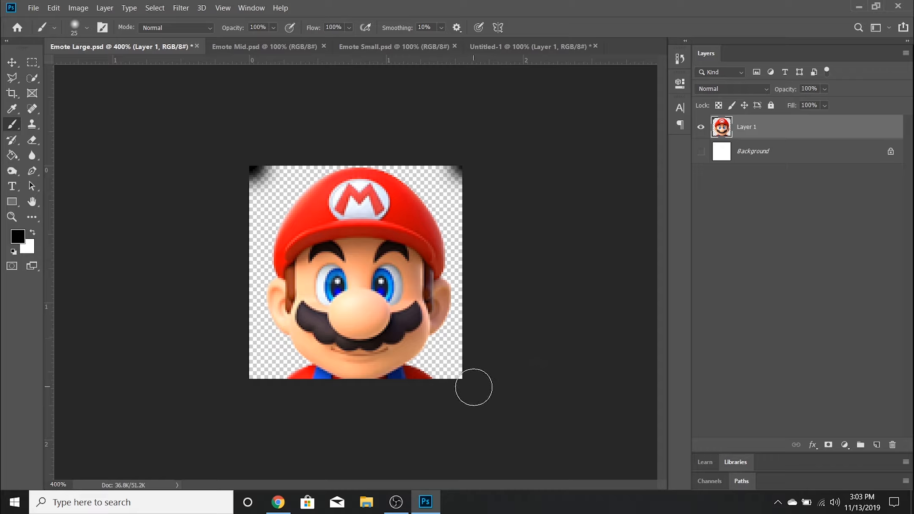
click(461, 376)
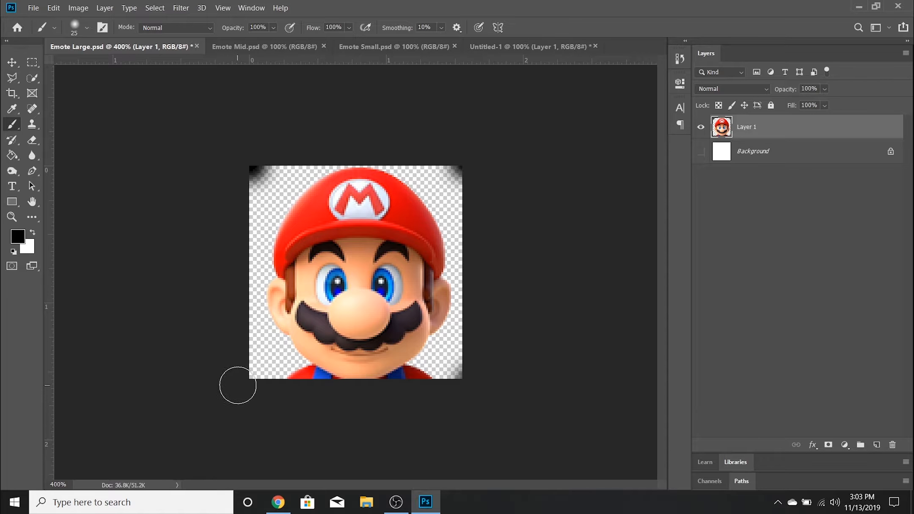
click(250, 376)
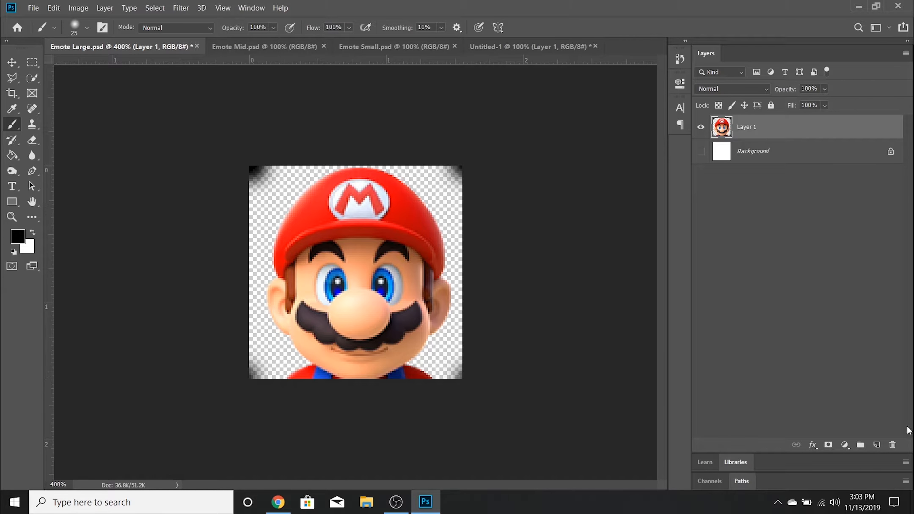
Copy the whole Emote Large canvas and switch to the Emote Mid document.
key(ctrl+a)
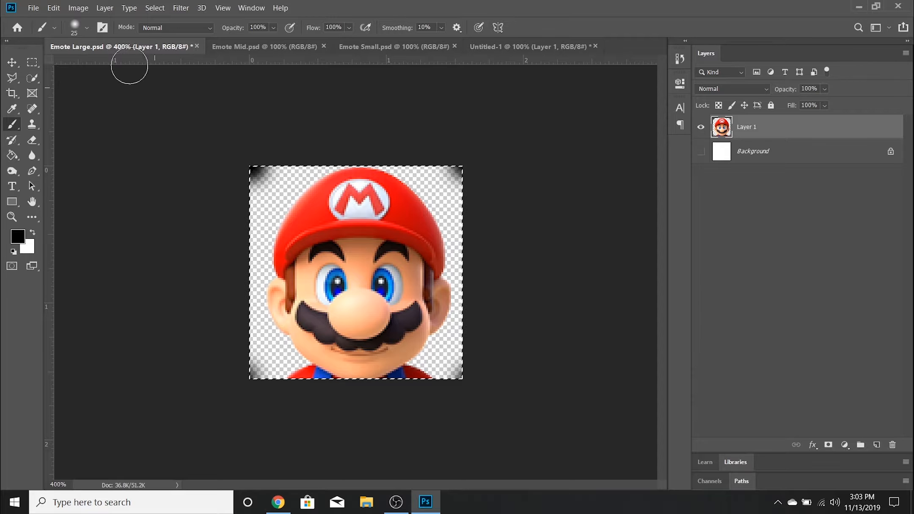
click(54, 7)
click(62, 85)
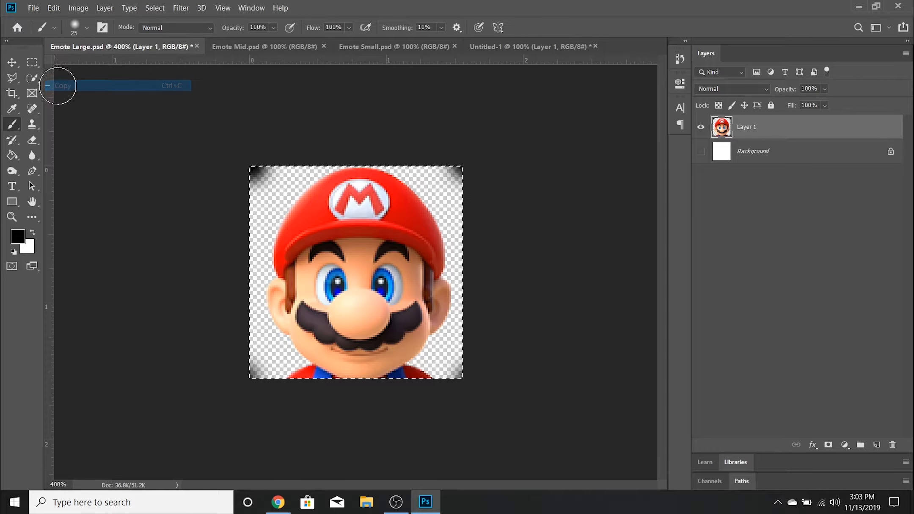
click(235, 46)
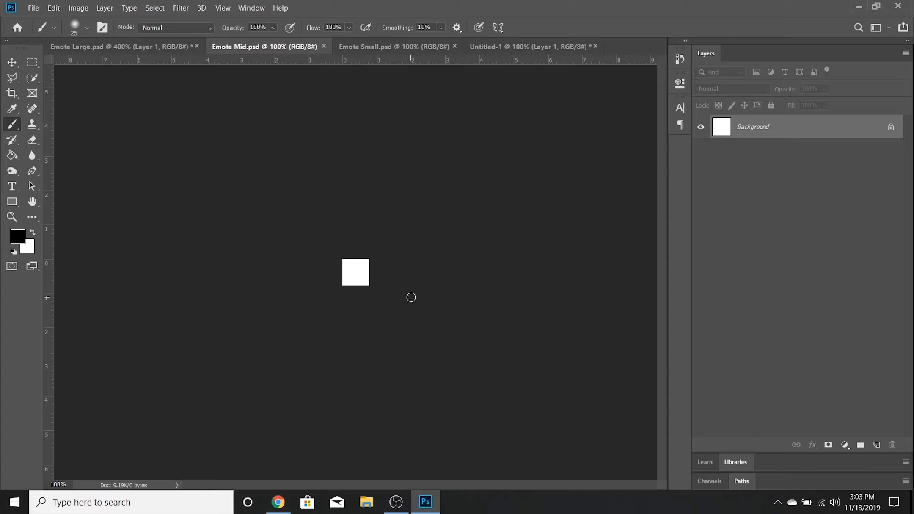
Paste the Mario head into Emote Mid and scale it to 50%.
click(54, 8)
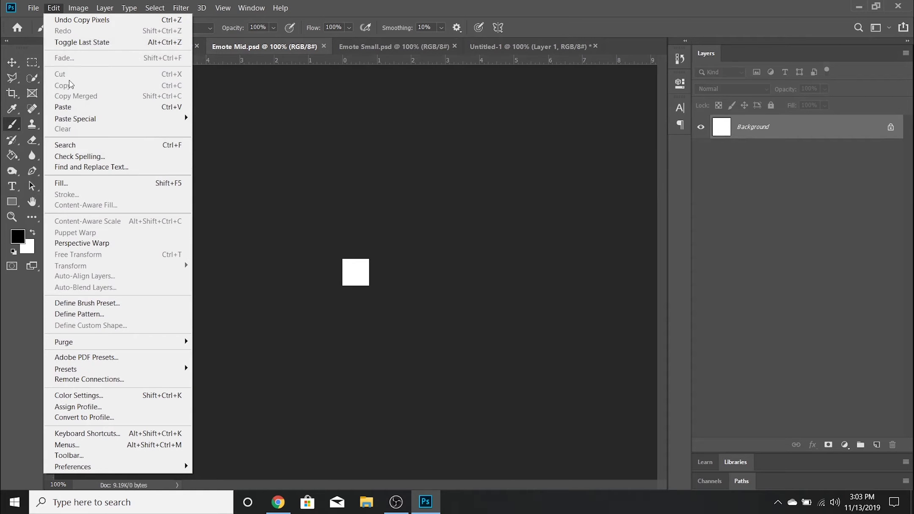
click(67, 107)
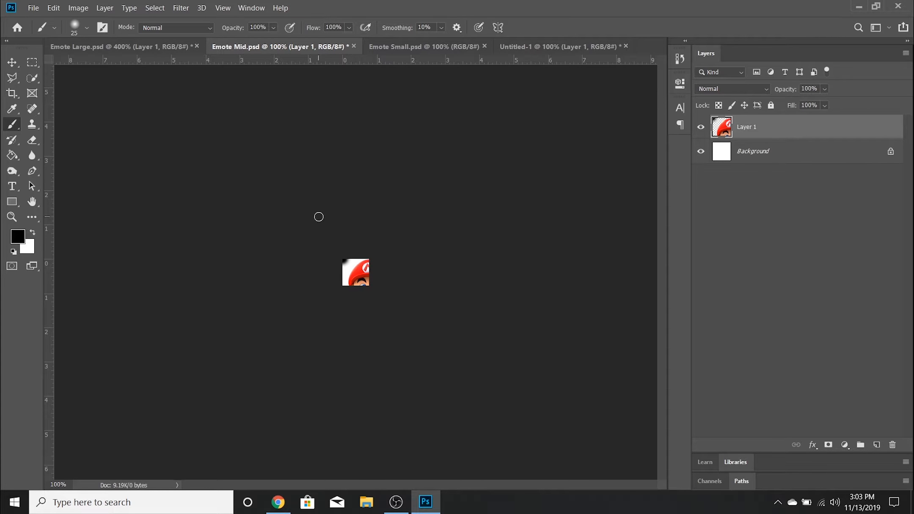
key(ctrl+t)
drag(392, 307, 372, 287)
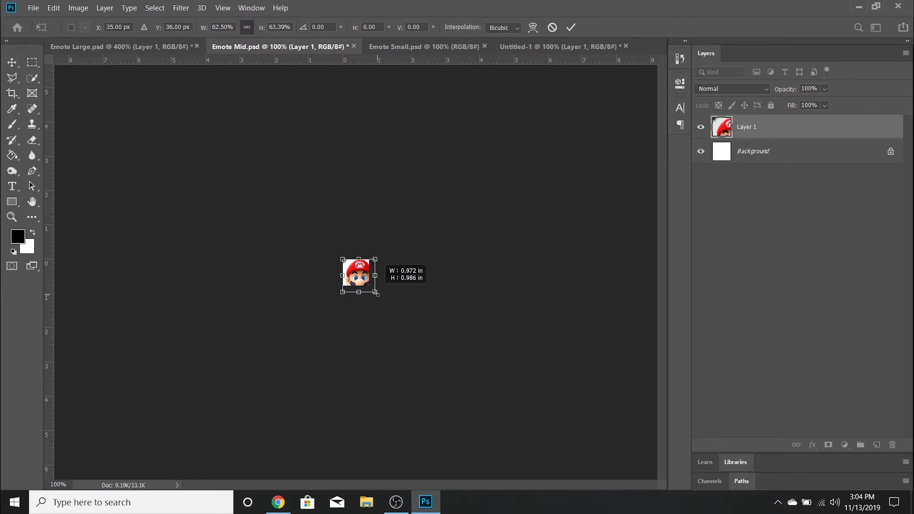
Commit the resize, zoom in and hide Emote Mid's white Background layer.
click(31, 63)
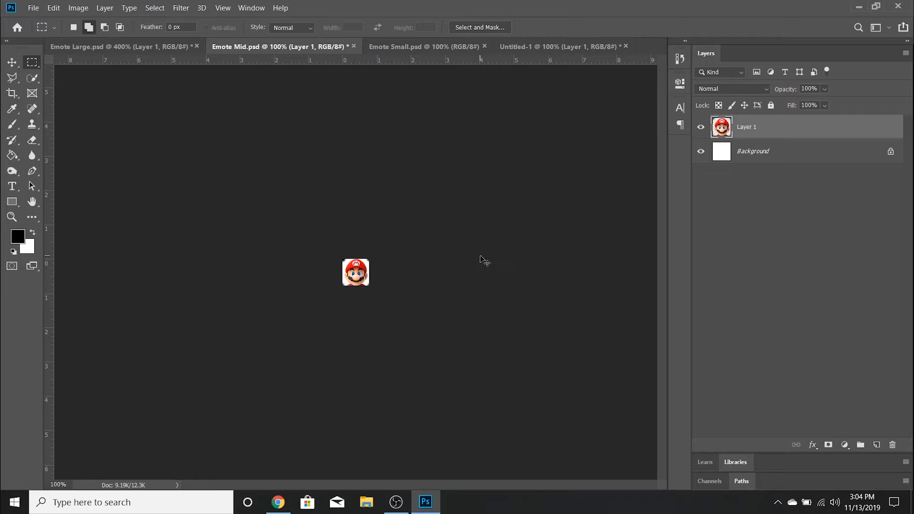
key(ctrl+plus)
key(ctrl+plus)
key(ctrl+plus)
key(ctrl+plus)
key(ctrl+plus)
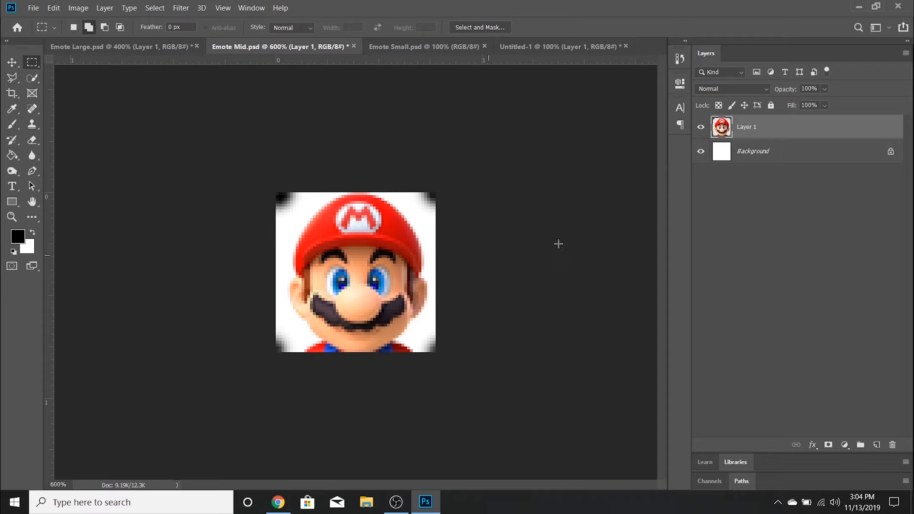
click(702, 150)
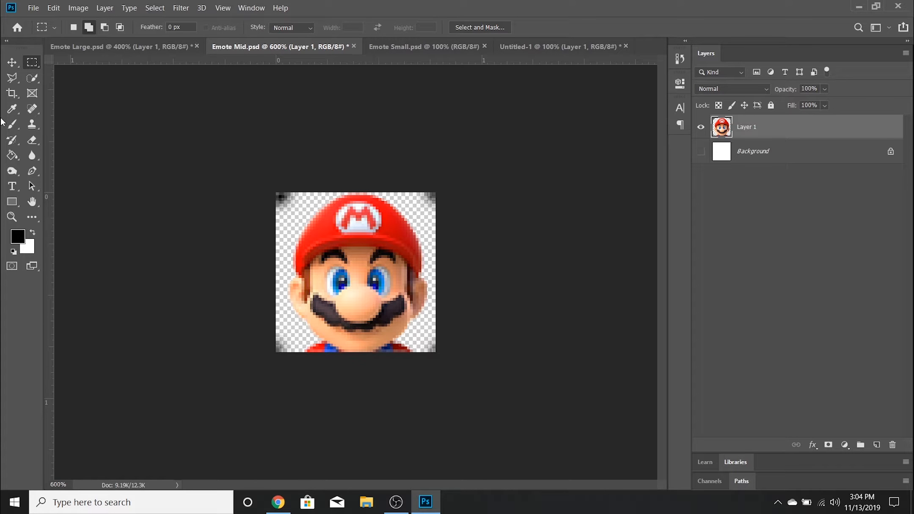
click(31, 140)
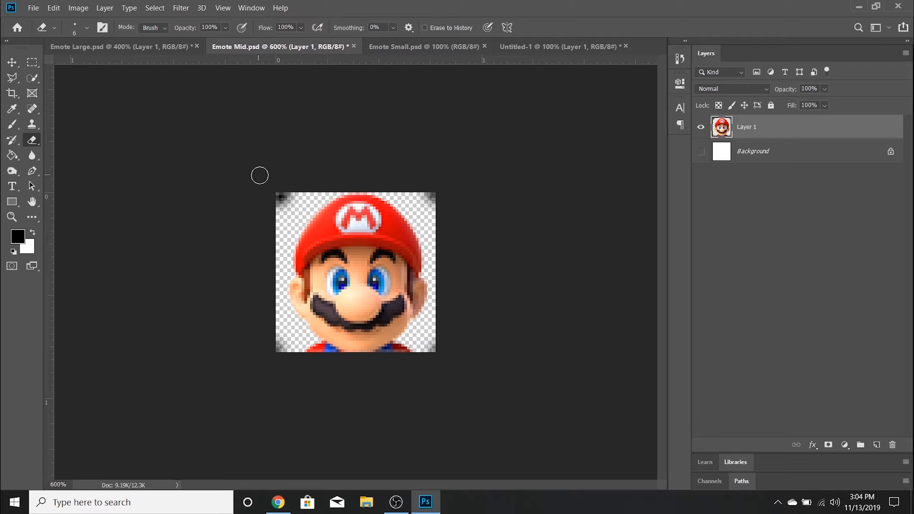
Erase the stray dark pixels in all four corners of the head image.
drag(279, 197, 287, 204)
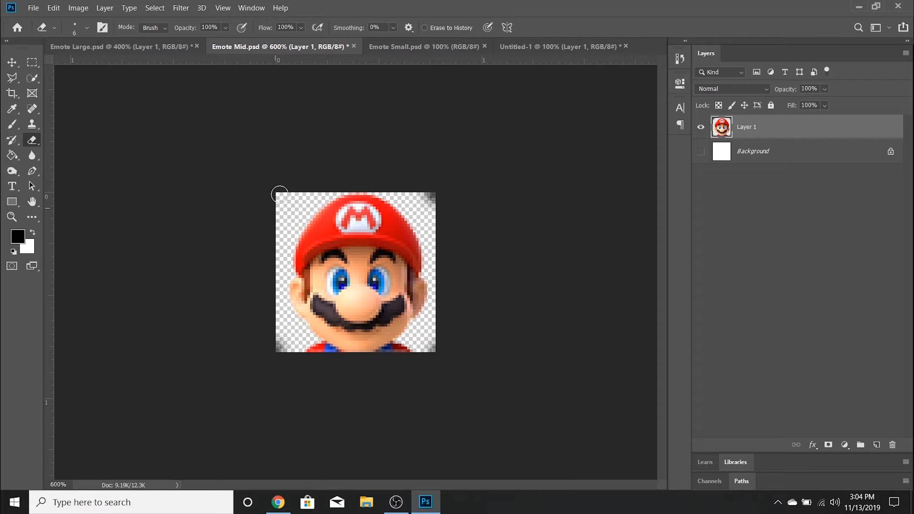
drag(432, 195, 435, 204)
drag(432, 350, 435, 350)
drag(278, 346, 280, 351)
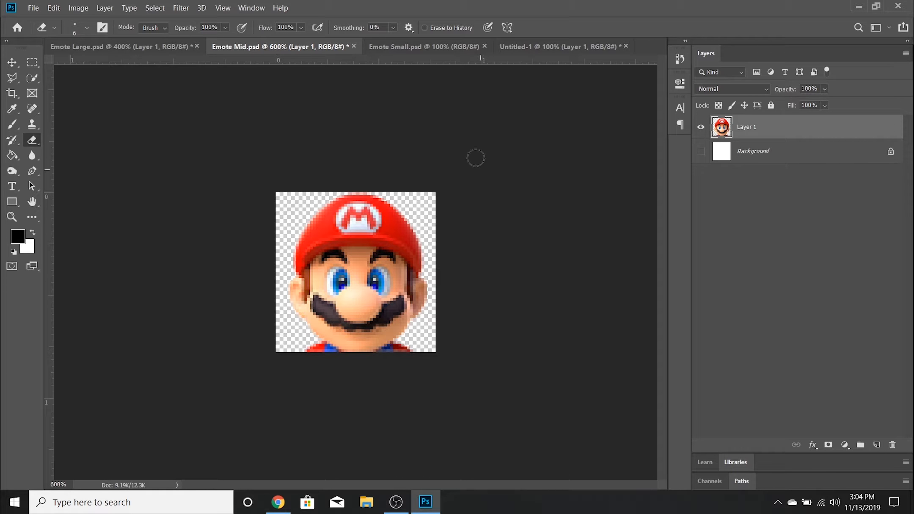
Paste the Mario head into Emote Small, scale it to 25% and commit the transform.
click(424, 49)
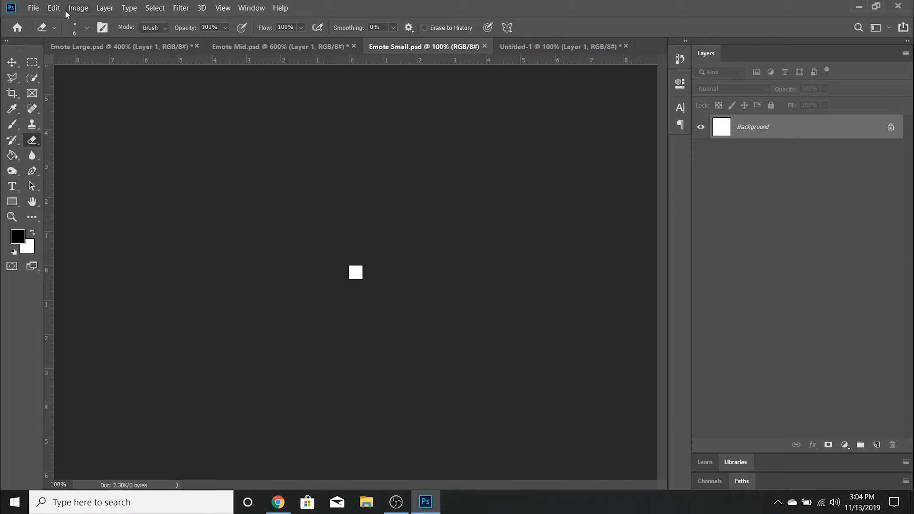
click(54, 8)
click(64, 111)
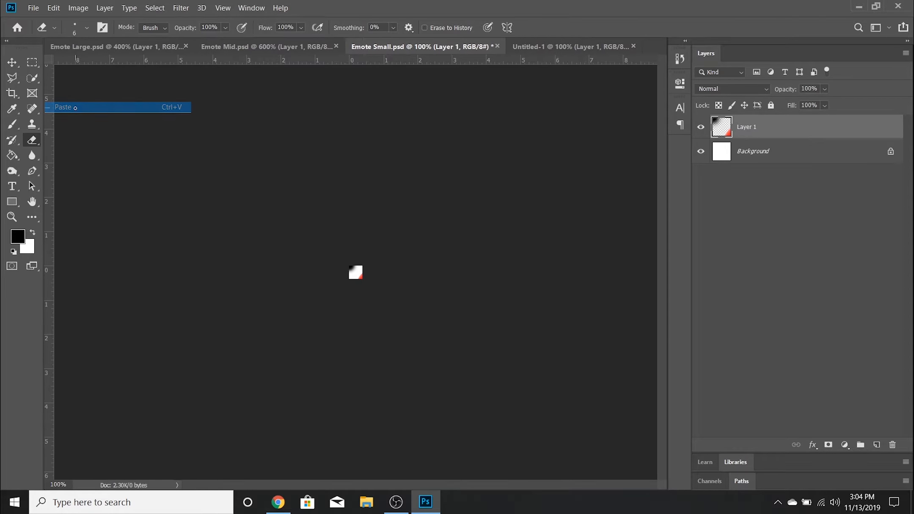
key(ctrl+t)
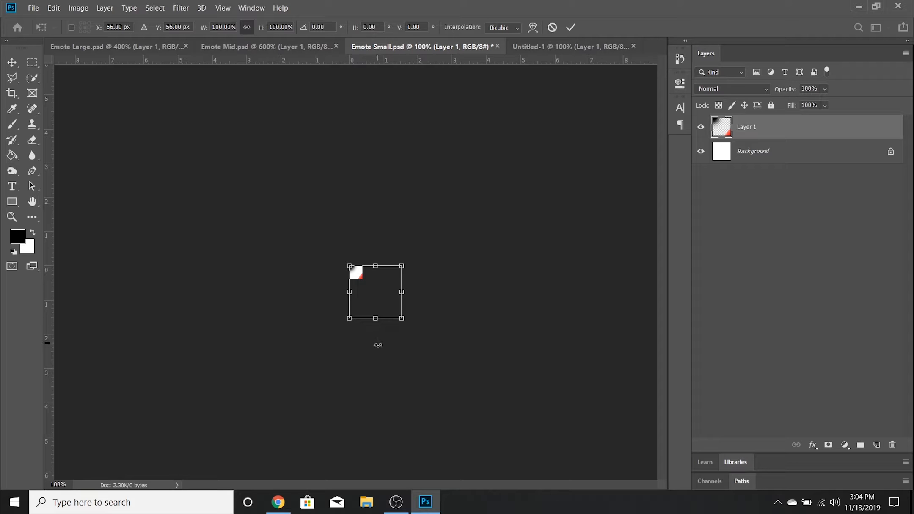
drag(402, 320, 363, 279)
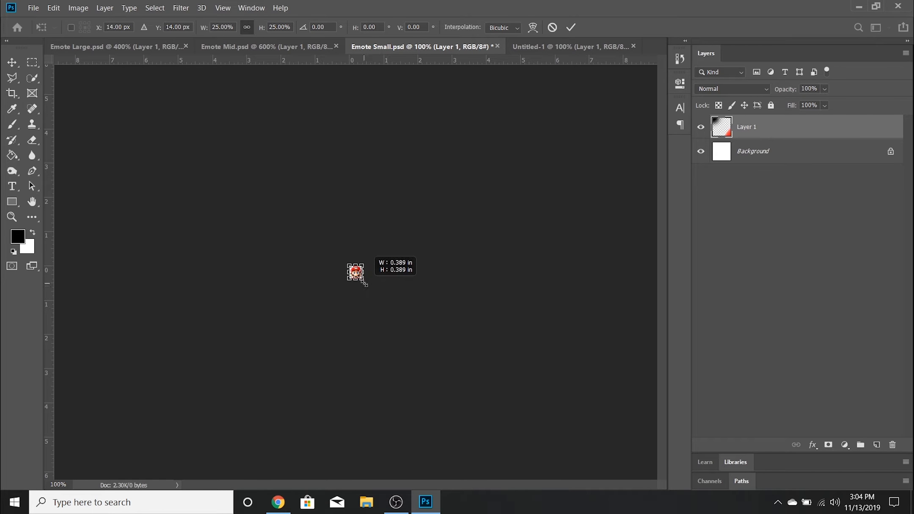
click(31, 63)
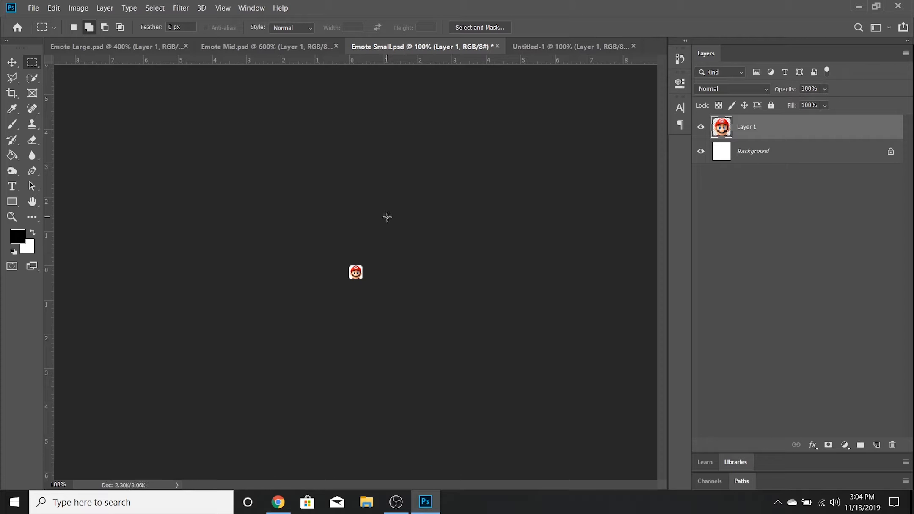
scroll(388, 216, up, 2)
scroll(387, 216, up, 2)
scroll(388, 217, up, 2)
scroll(387, 216, up, 2)
scroll(388, 217, up, 2)
scroll(388, 217, up, 2)
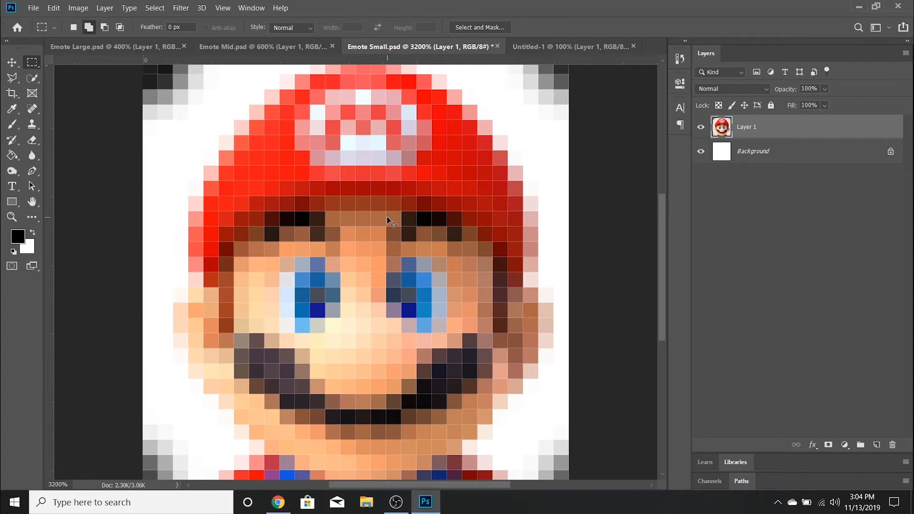
scroll(390, 221, down, 2)
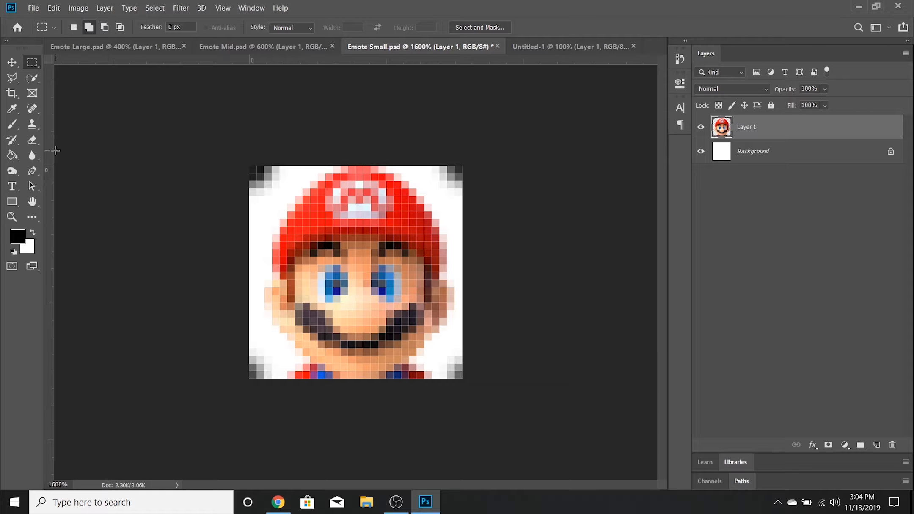
Erase the grey pixels at all four corners of the small Mario head and hide the white Background layer.
click(32, 140)
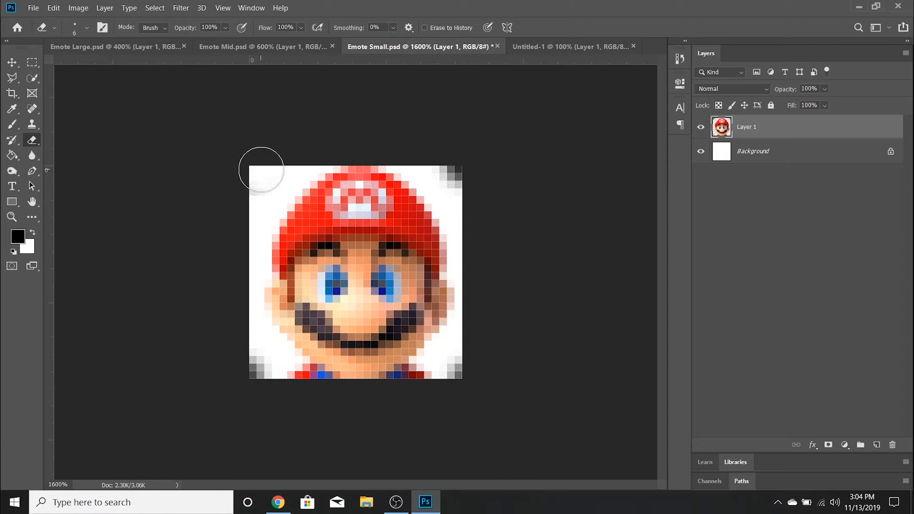
drag(259, 172, 266, 183)
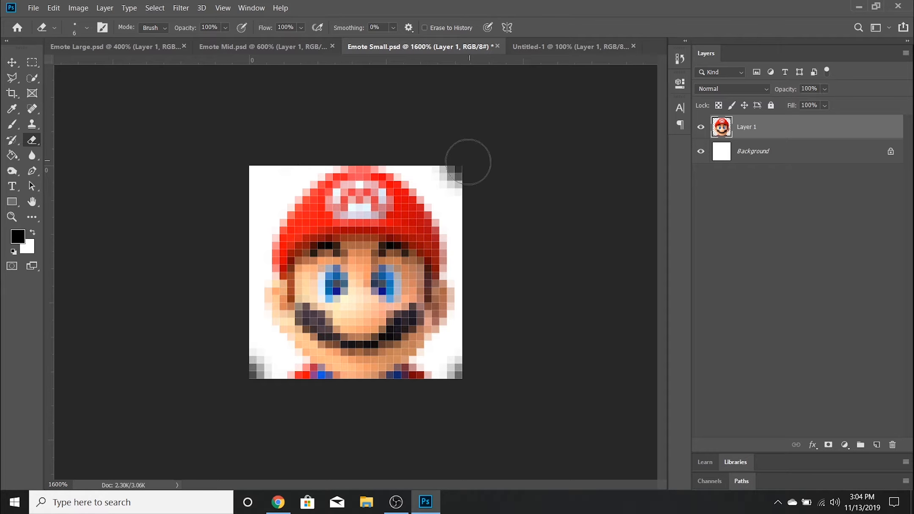
click(447, 180)
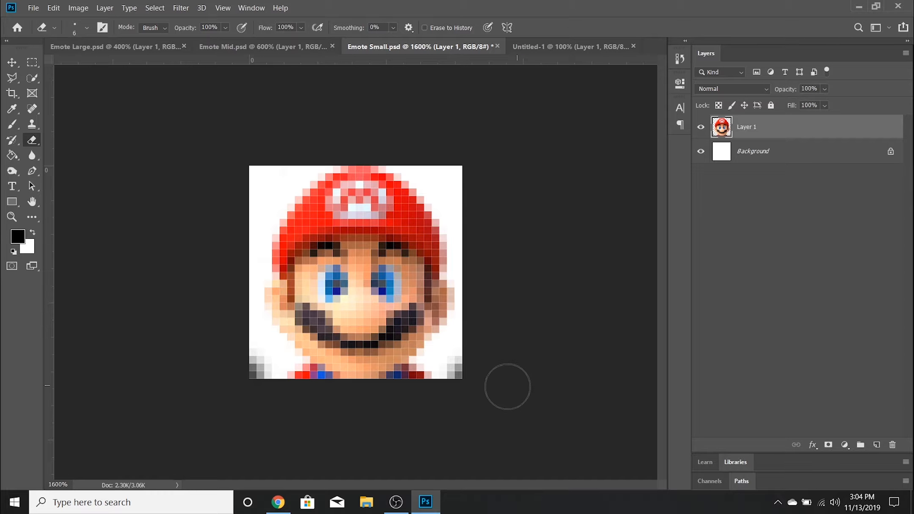
click(457, 367)
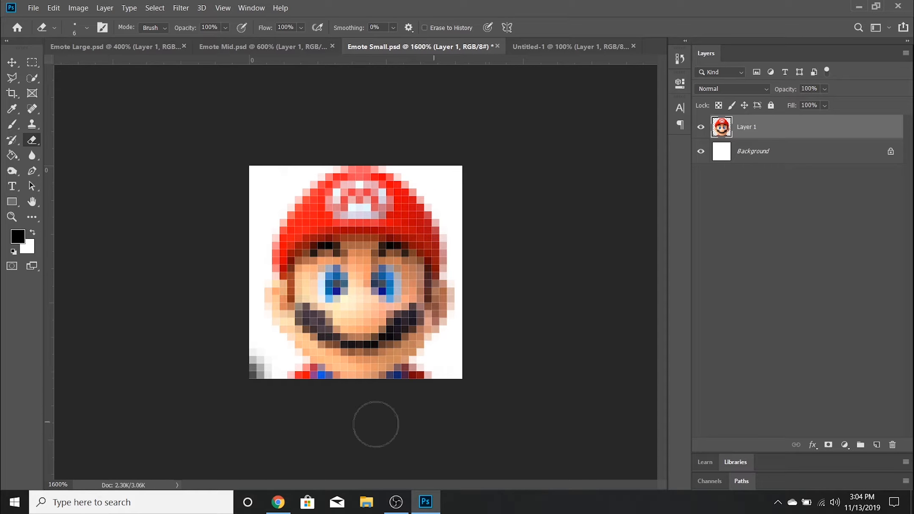
click(255, 365)
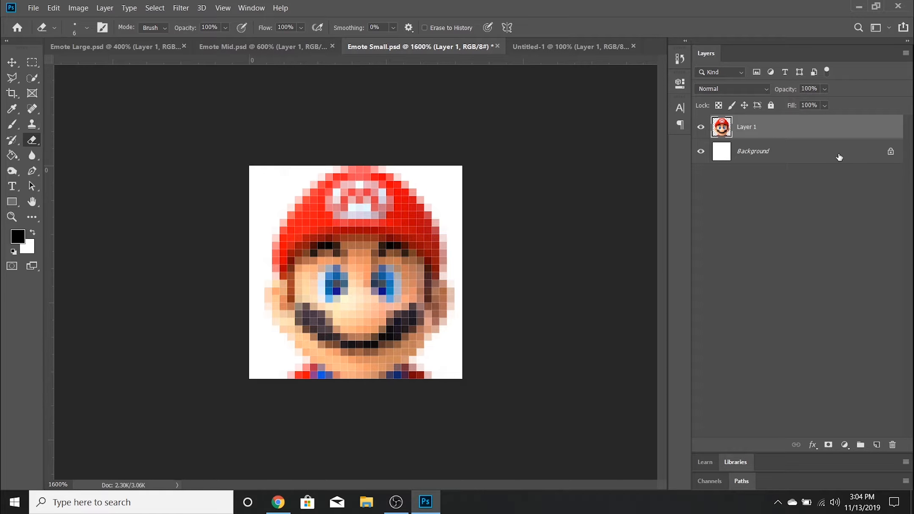
click(701, 151)
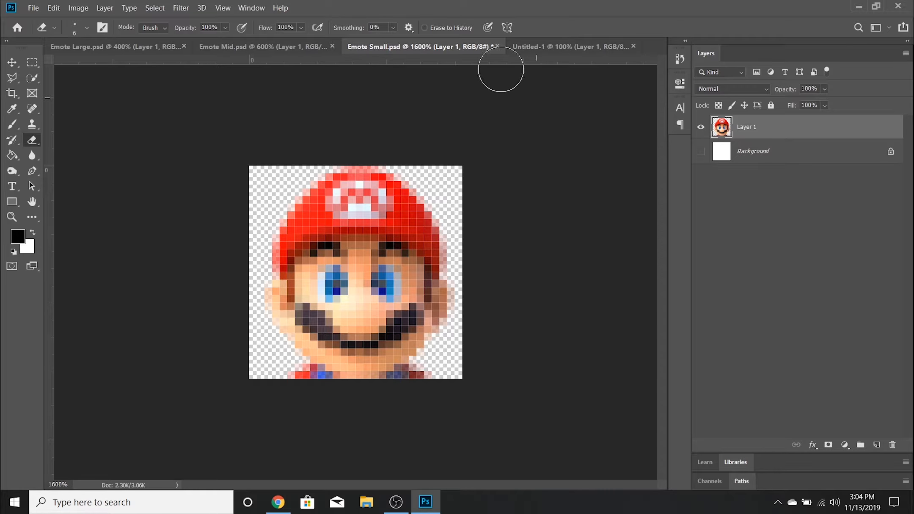
Save Emote Small to the Desktop in PNG format, confirming the PNG Format Options.
click(33, 8)
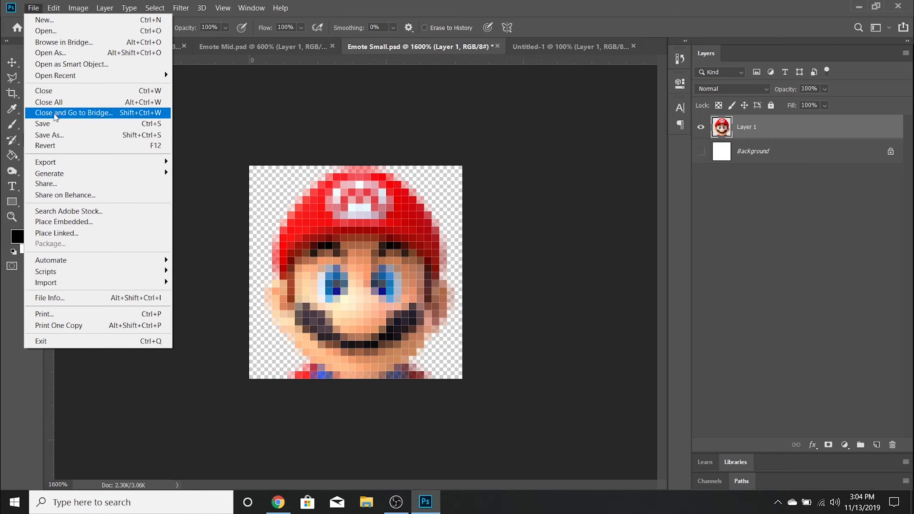
click(42, 135)
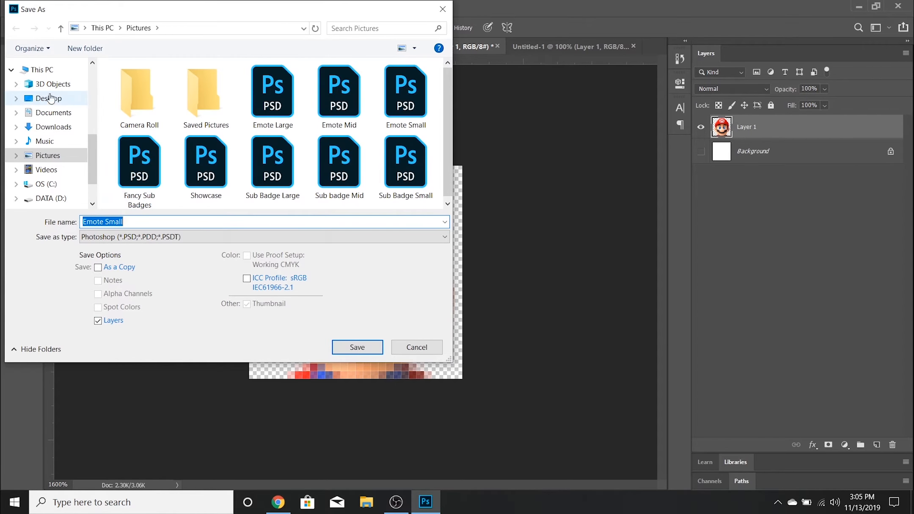
click(49, 98)
click(150, 221)
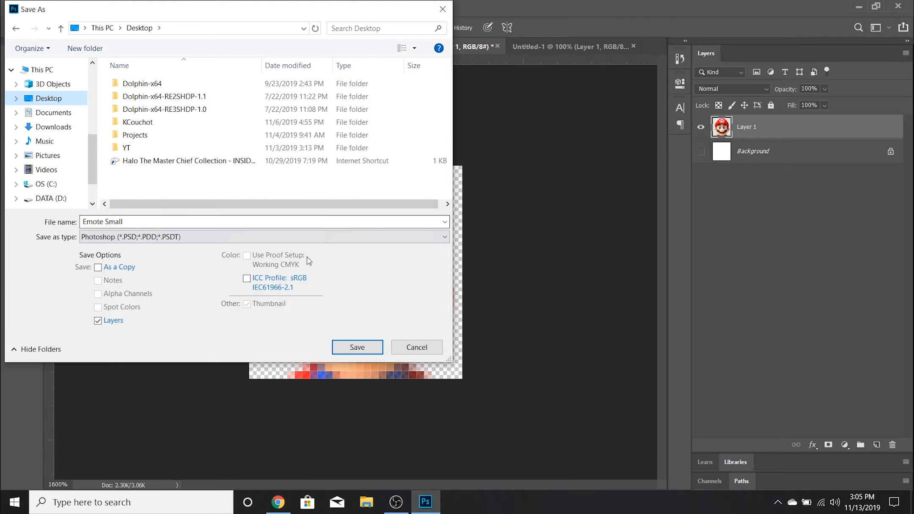
click(264, 236)
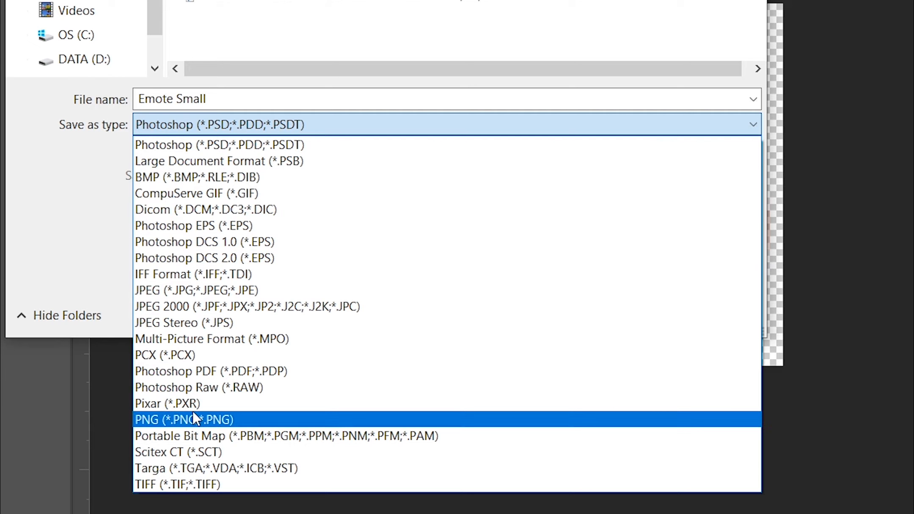
click(192, 421)
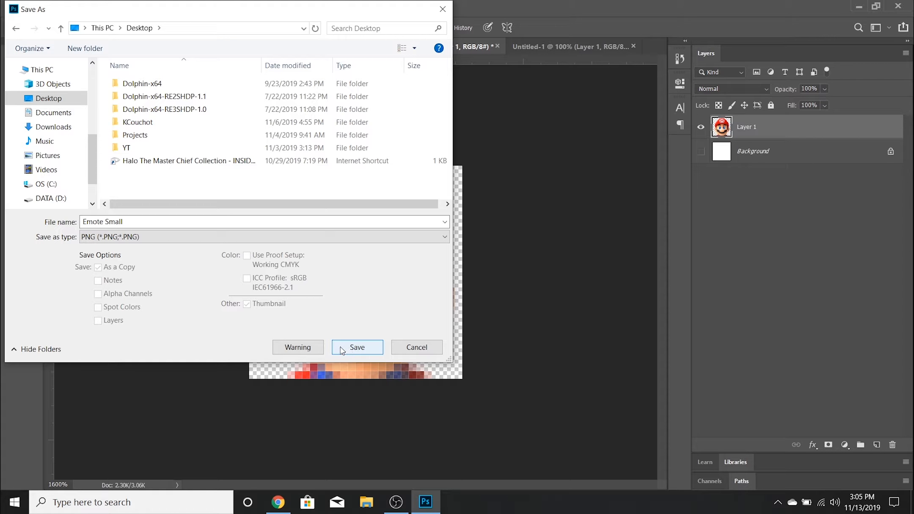
click(356, 346)
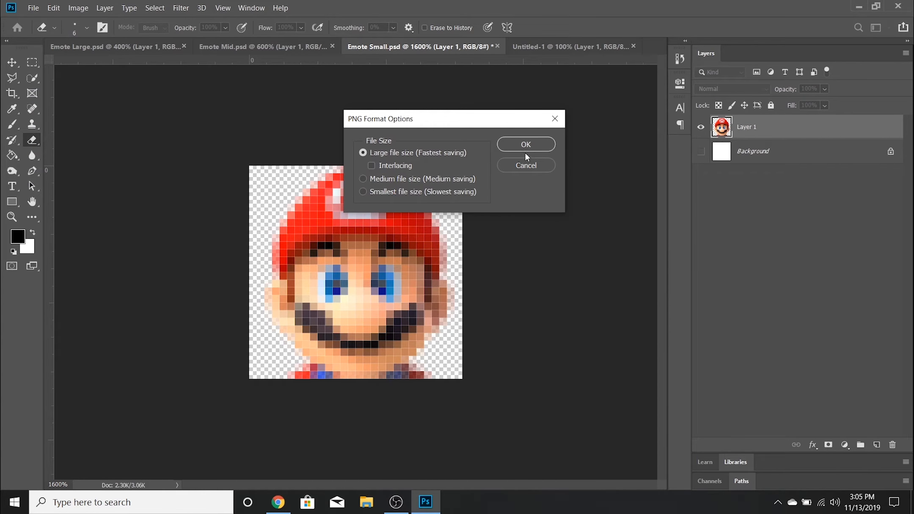
click(526, 145)
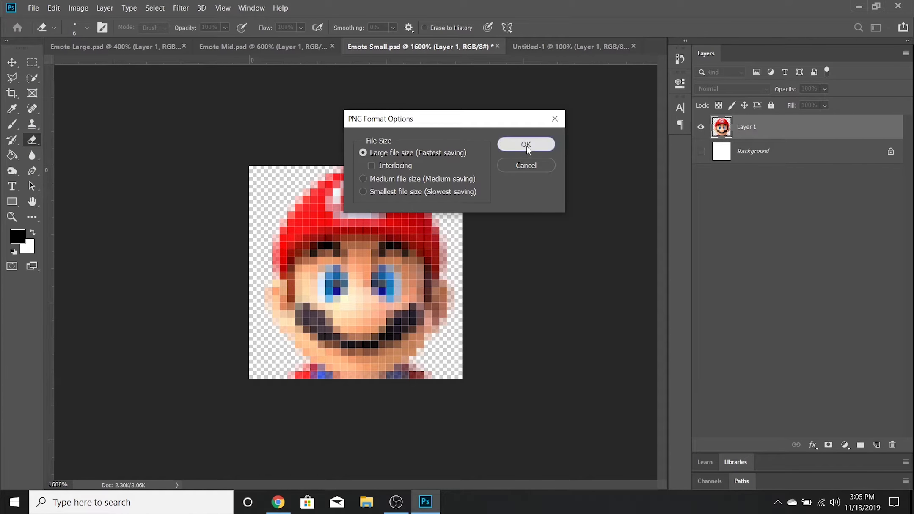
Save the Emote Mid document to the Desktop in PNG format, confirming the PNG options.
click(255, 47)
click(33, 8)
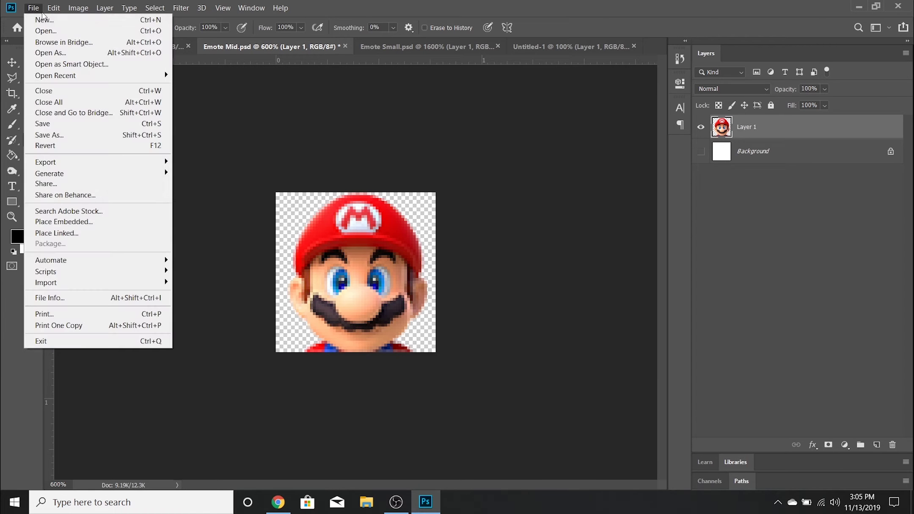
click(48, 135)
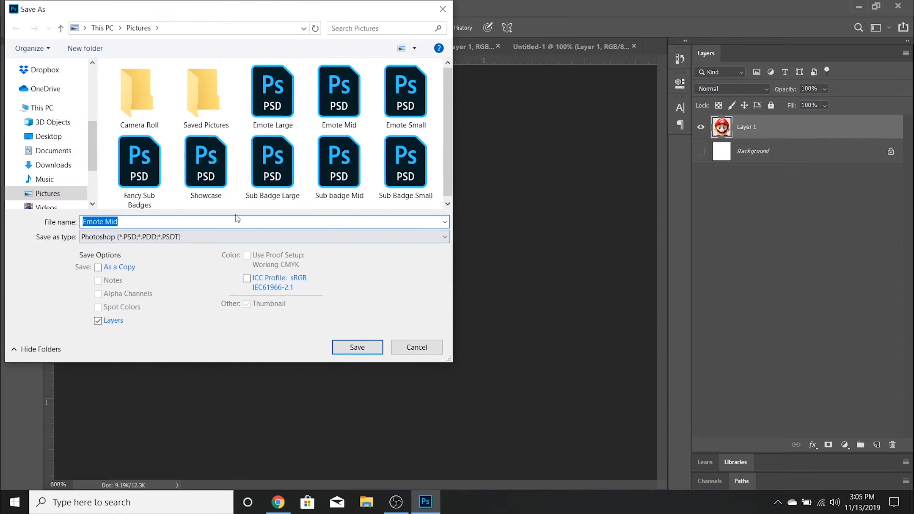
click(49, 136)
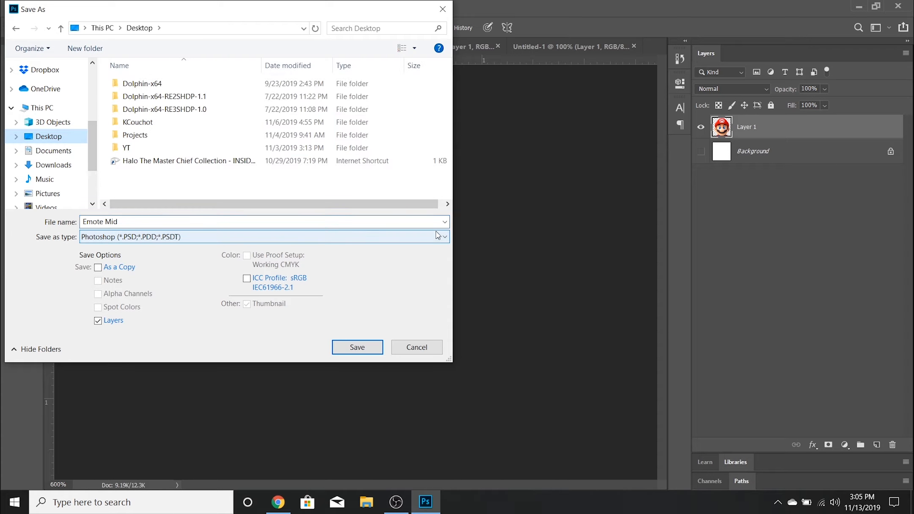
click(412, 236)
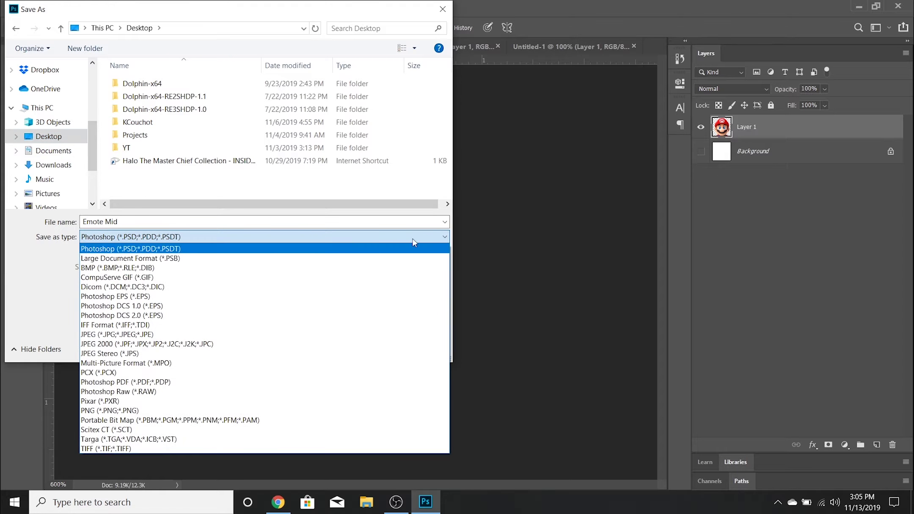
click(132, 411)
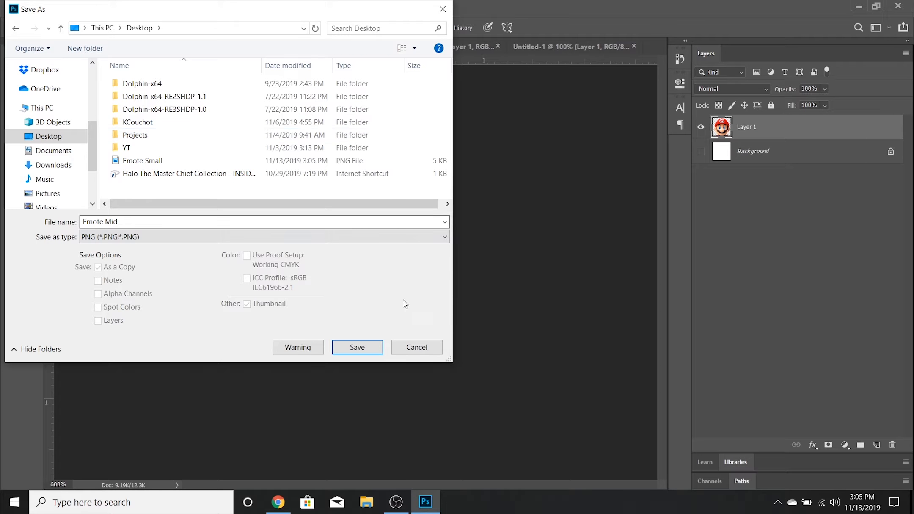
click(357, 347)
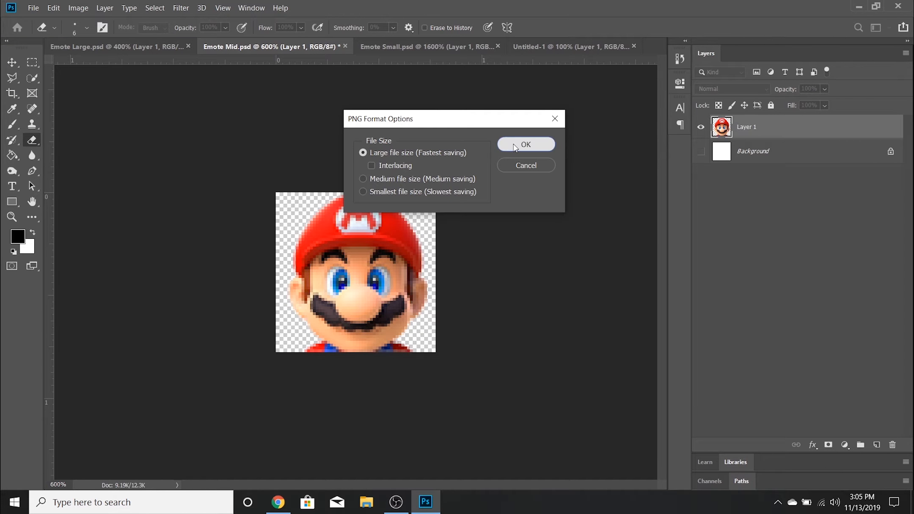
click(527, 144)
click(115, 46)
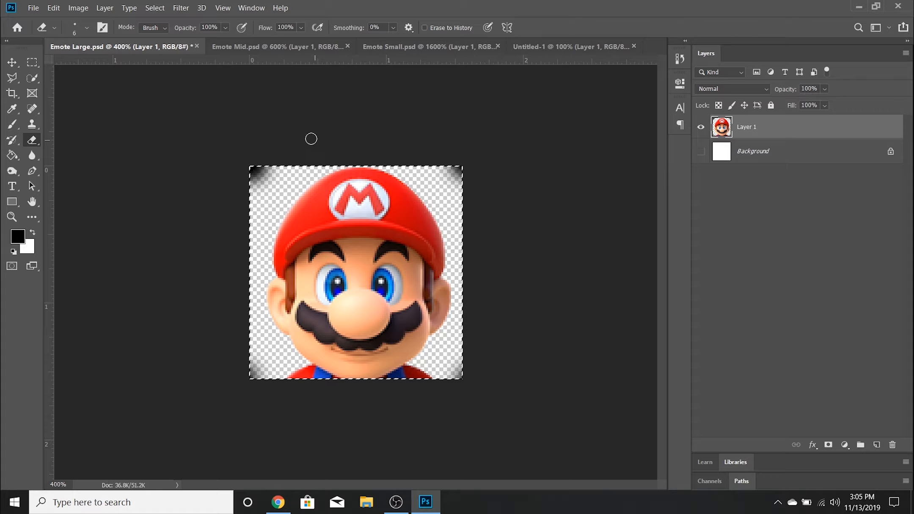
Erase the corner shadow smudges on Emote Large, checking against the white background, then leave it hidden.
drag(266, 168, 252, 193)
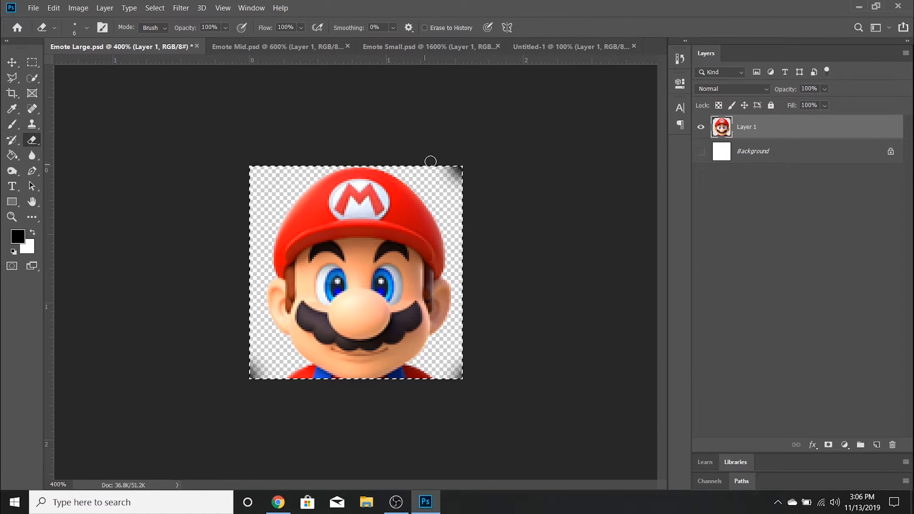
drag(453, 170, 458, 187)
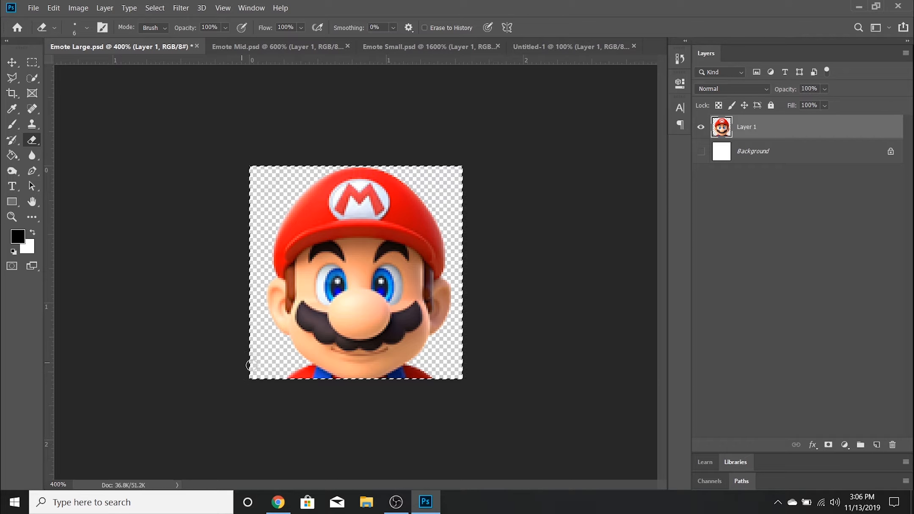
click(700, 151)
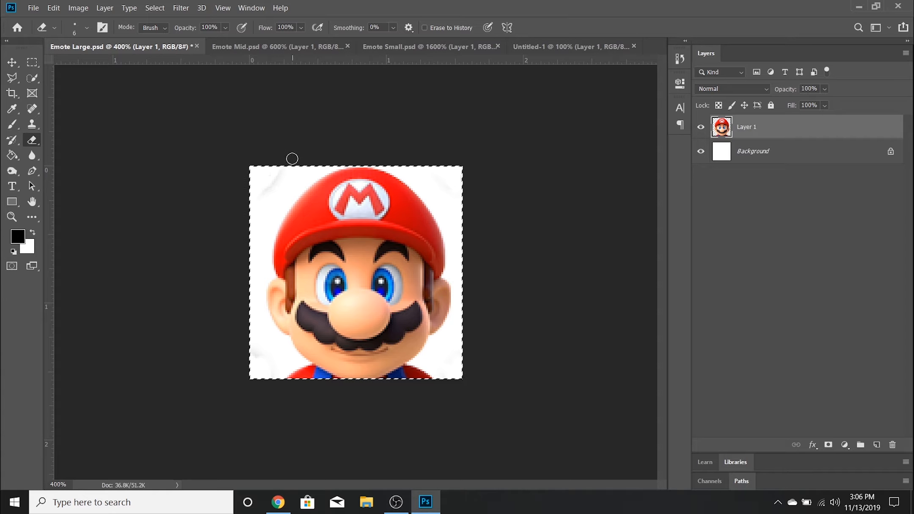
drag(272, 182, 254, 200)
click(701, 152)
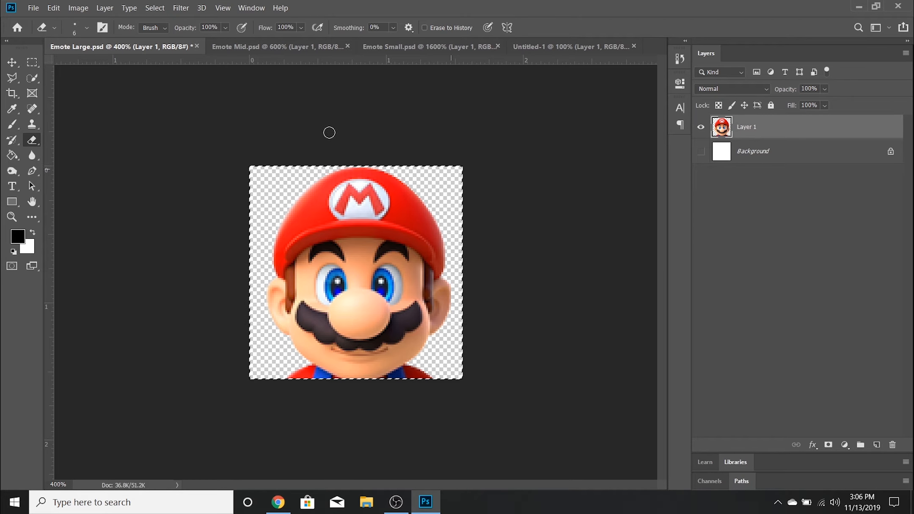
Save Emote Large to the Desktop in PNG format, confirming the PNG options.
click(33, 8)
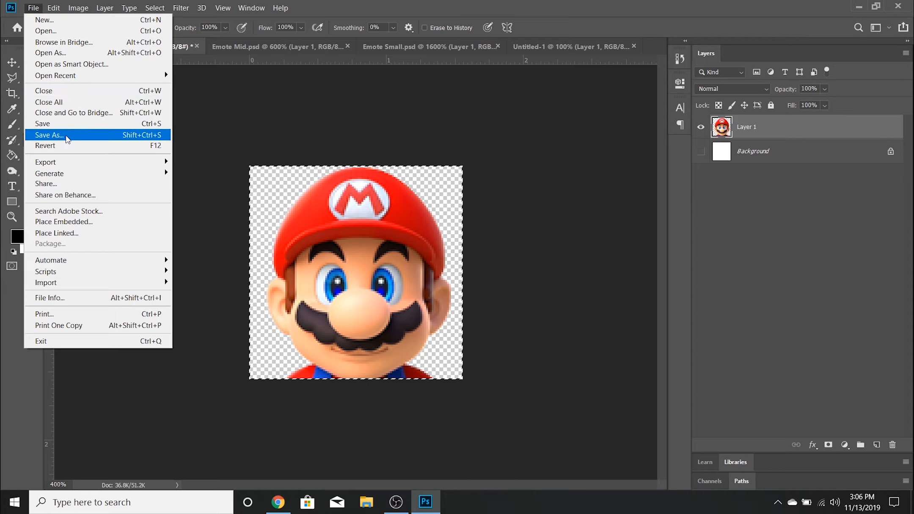
click(66, 136)
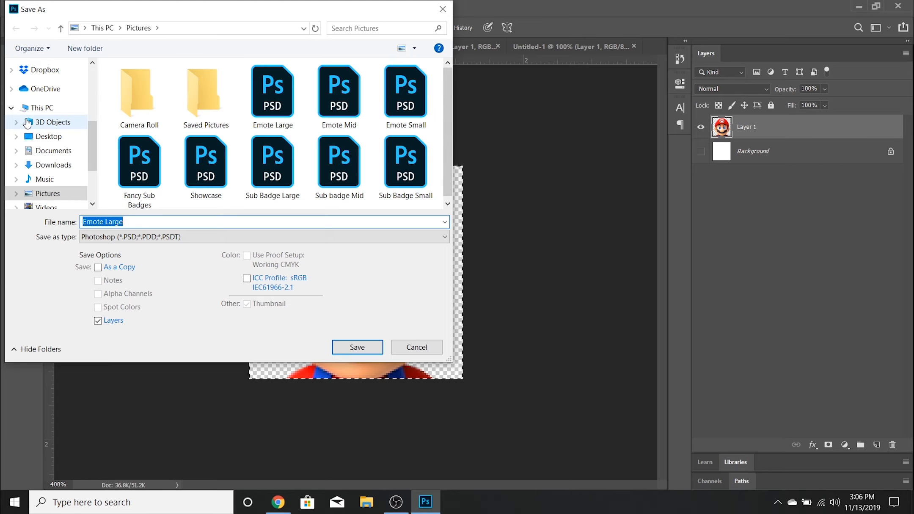
click(49, 135)
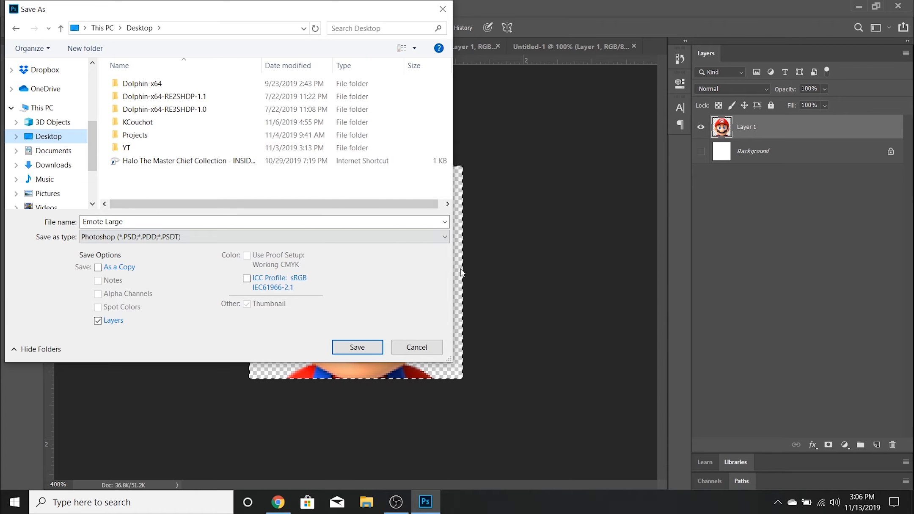
click(264, 236)
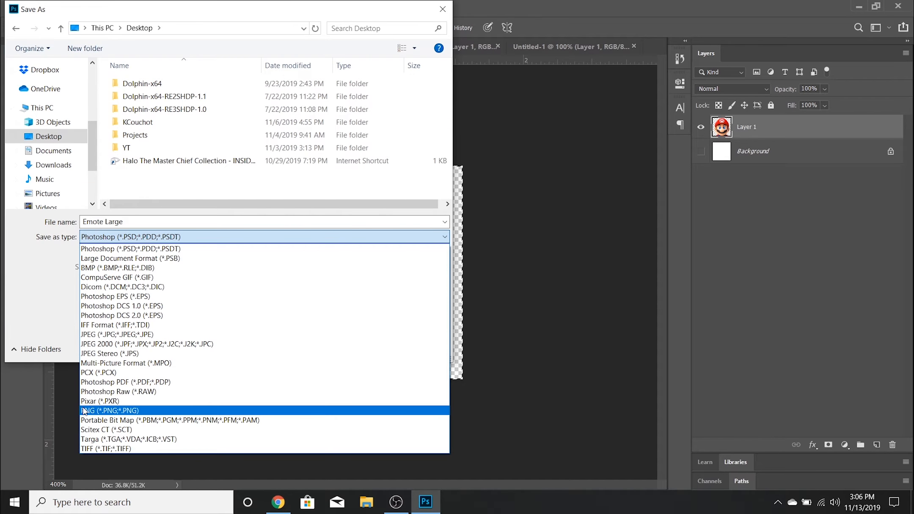
click(109, 411)
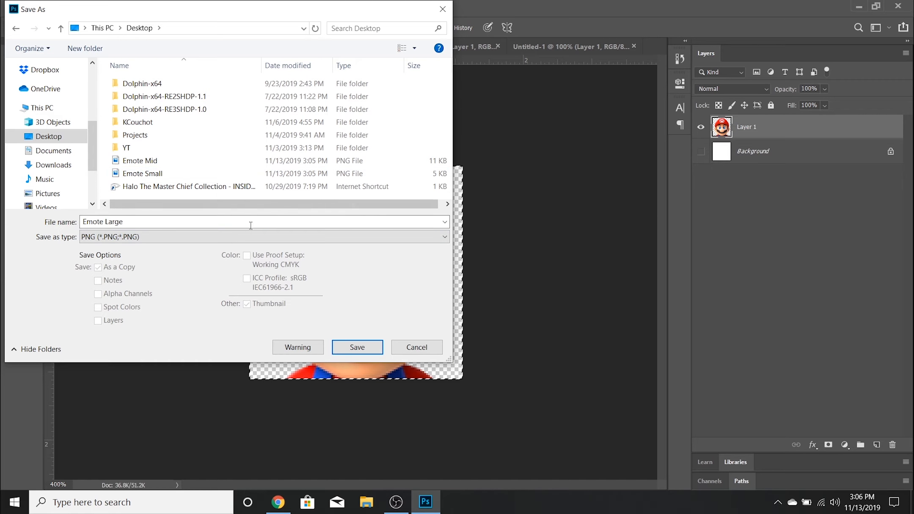
click(355, 352)
click(526, 144)
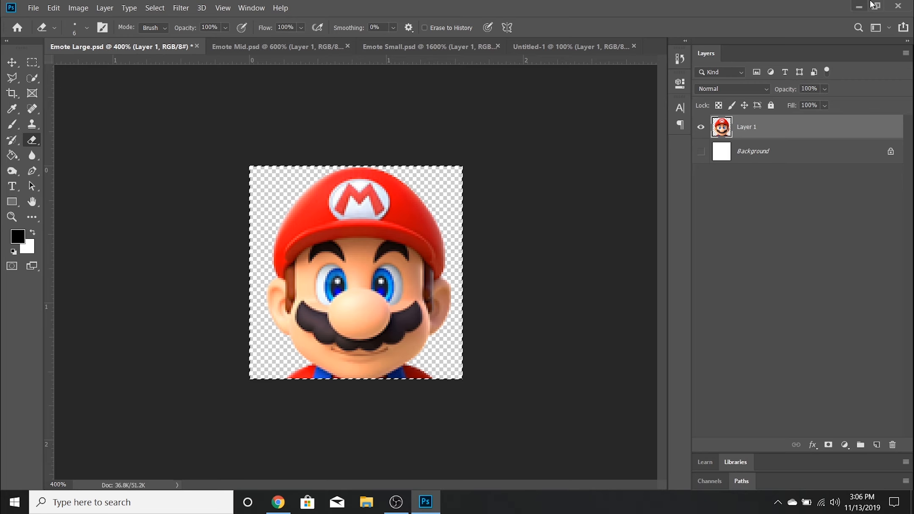
Minimize Photoshop, the browser and OBS to reveal the desktop.
click(859, 7)
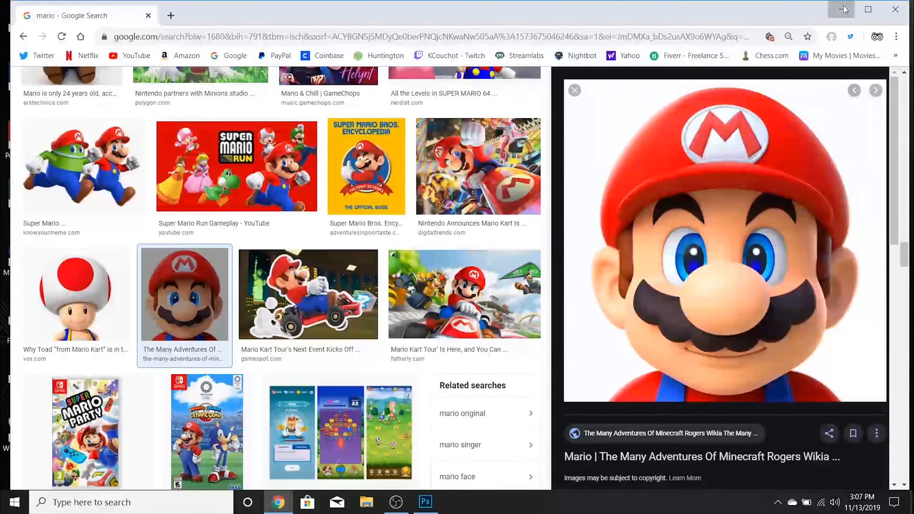
click(842, 9)
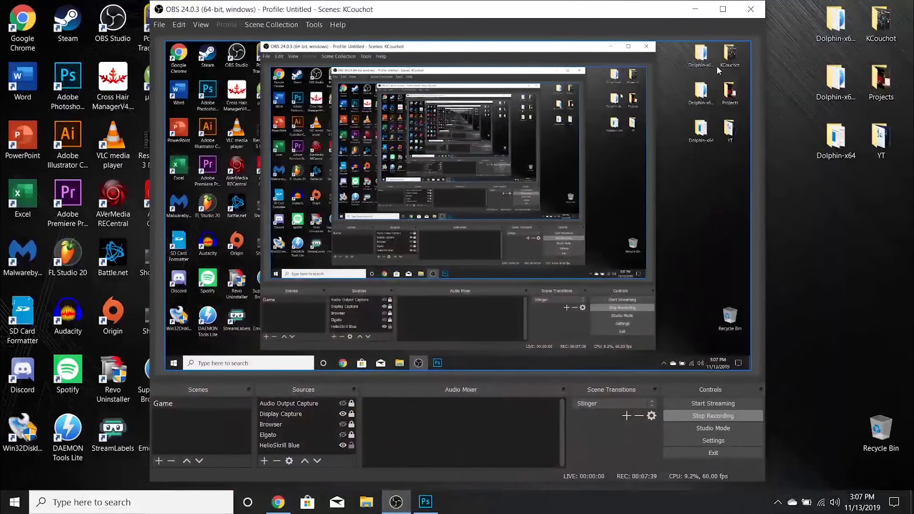
click(695, 9)
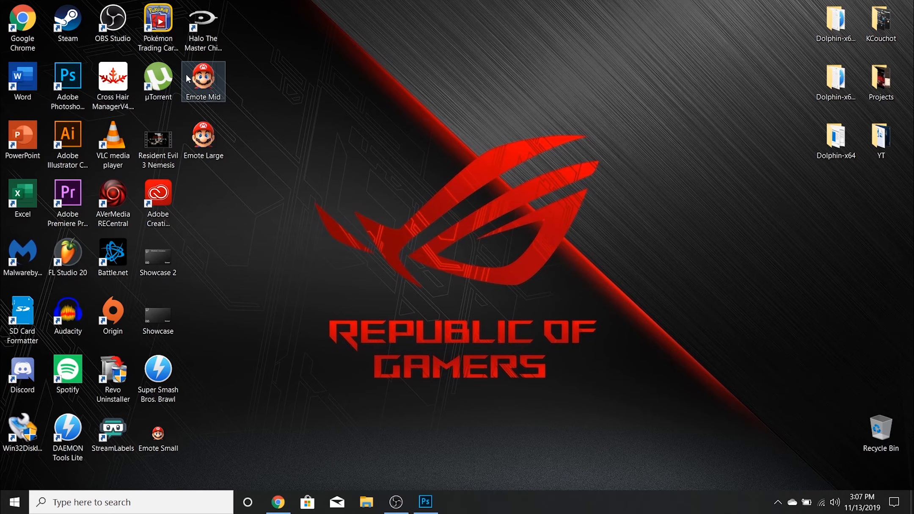
Arrange the Emote Mid, Large and Small icons side by side near the top of the desktop and select all three.
drag(203, 80, 505, 108)
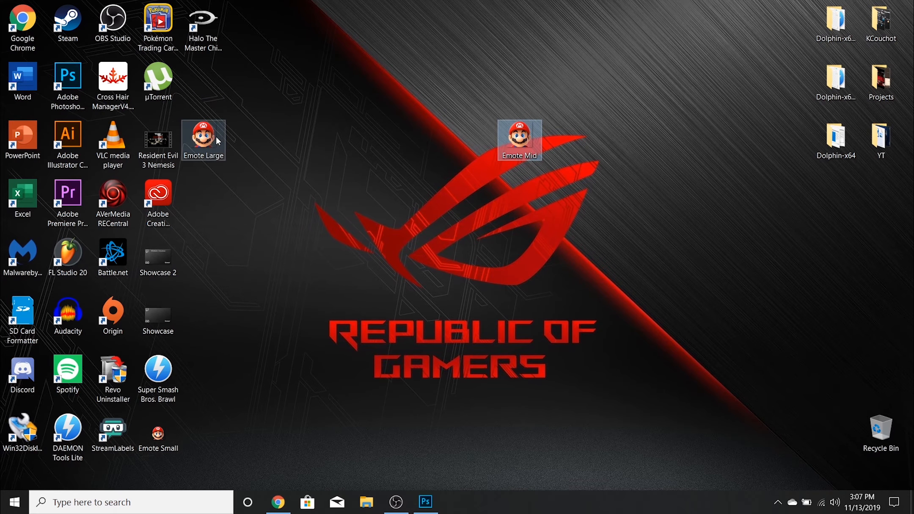
drag(202, 138, 475, 140)
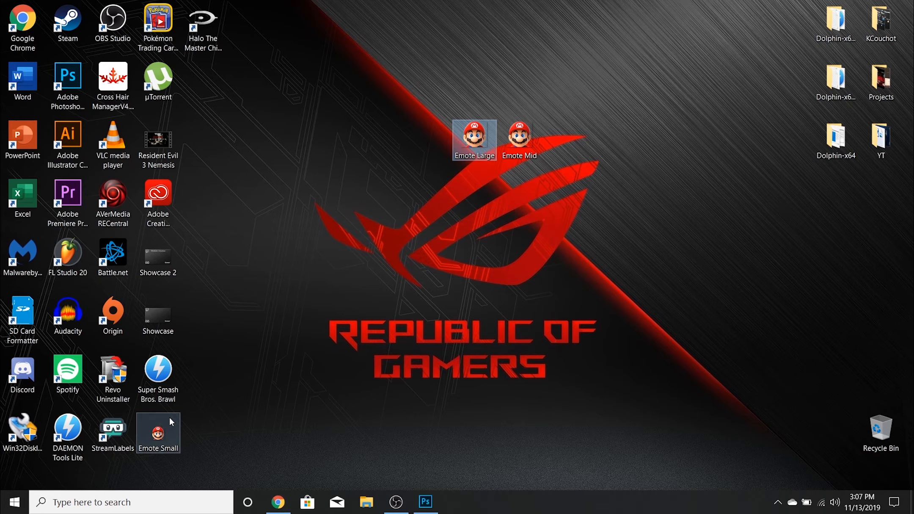
drag(158, 434, 581, 132)
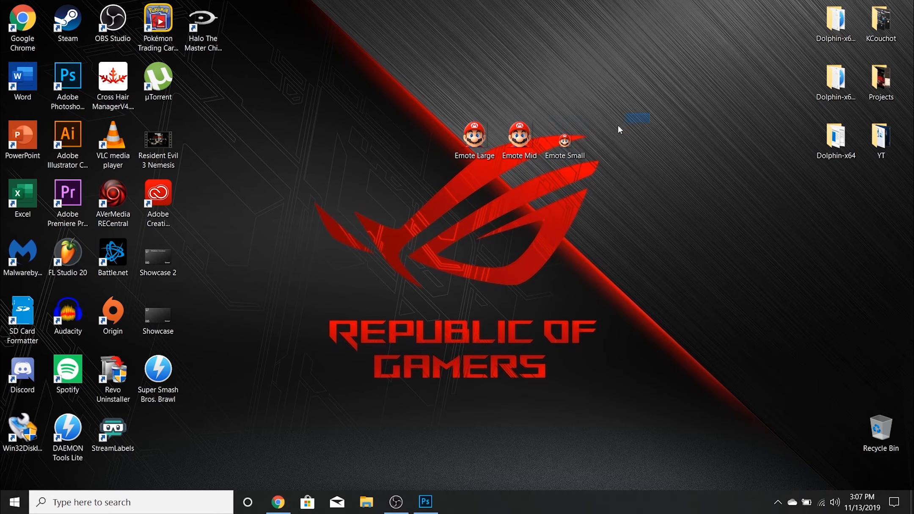
drag(629, 114, 450, 154)
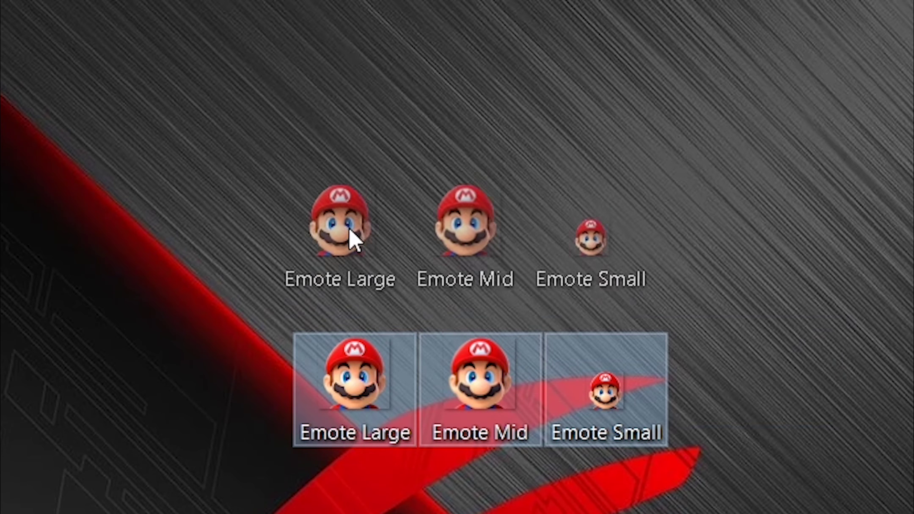
drag(349, 227, 328, 93)
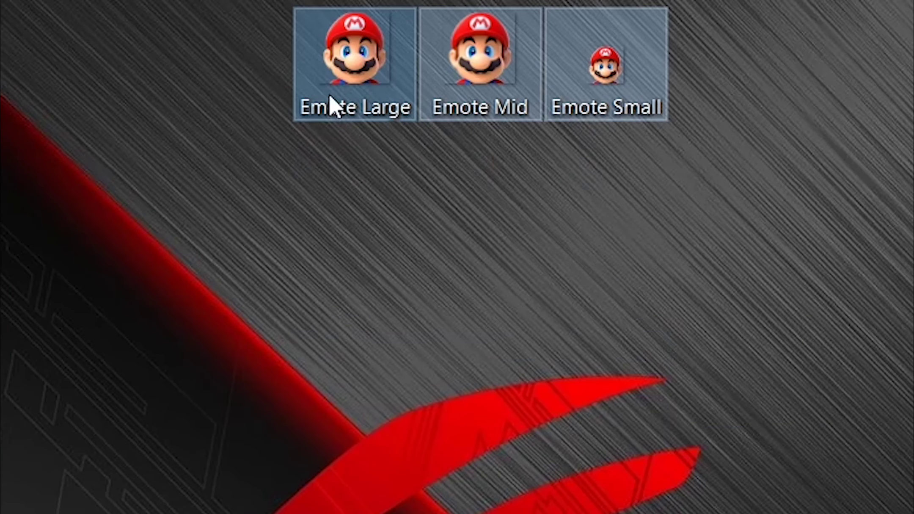
click(454, 235)
drag(857, 8, 7, 129)
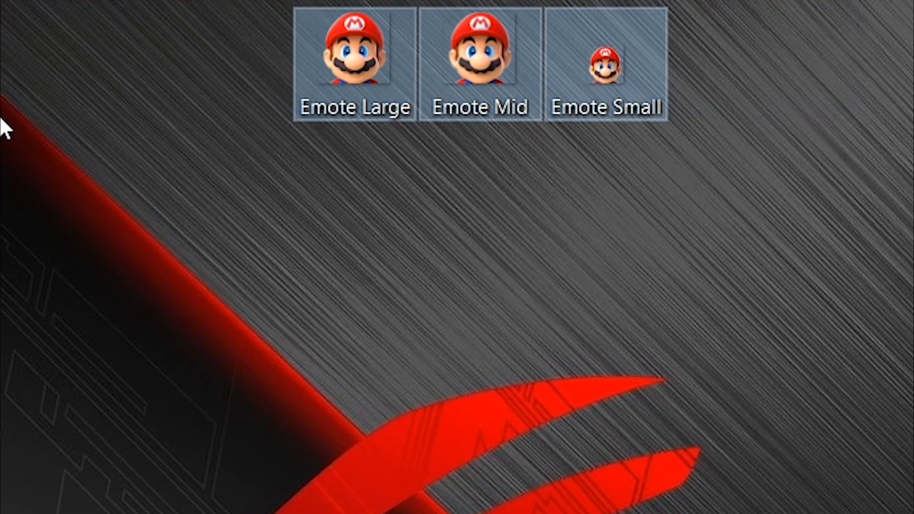